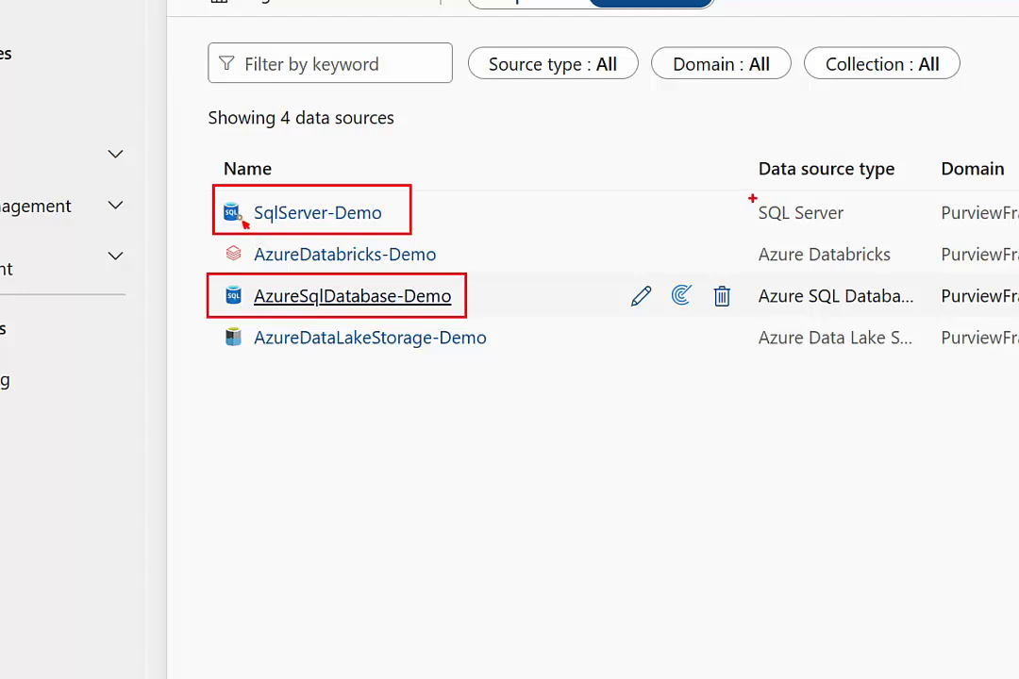
mouse_move(744, 193)
mouse_down()
mouse_move(847, 244)
mouse_move(866, 243)
mouse_up()
mouse_move(751, 273)
mouse_down()
mouse_move(885, 321)
mouse_move(911, 319)
mouse_up()
key(Escape)
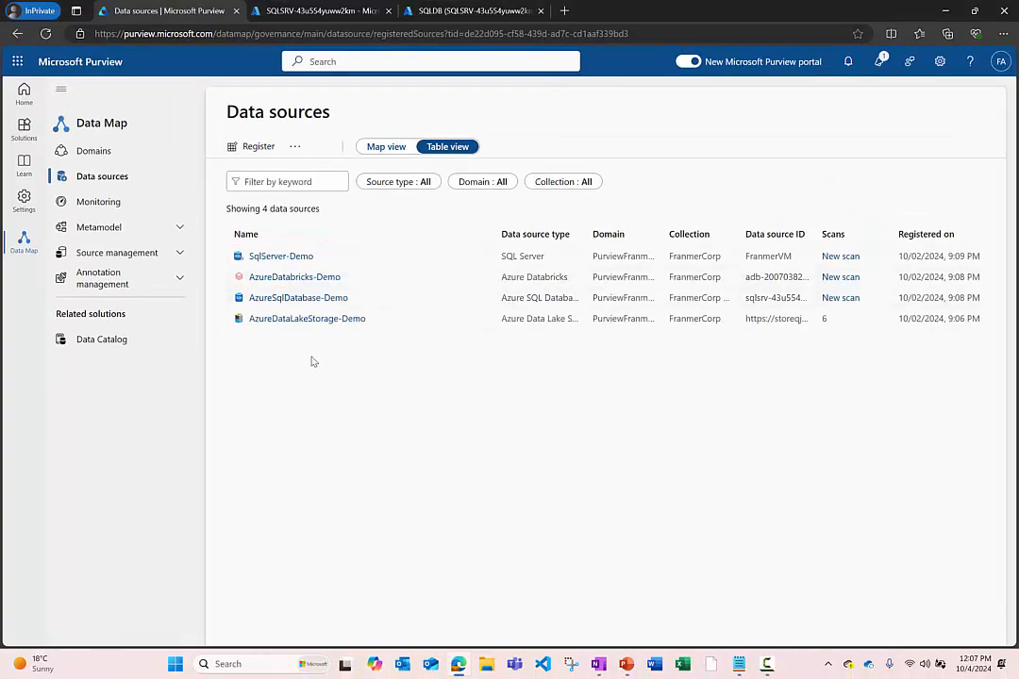
Step: Start a new scan of the AzureSqlDatabase-Demo data source, name it Scan-SQLDatabase and choose the SQLDB database
click(294, 299)
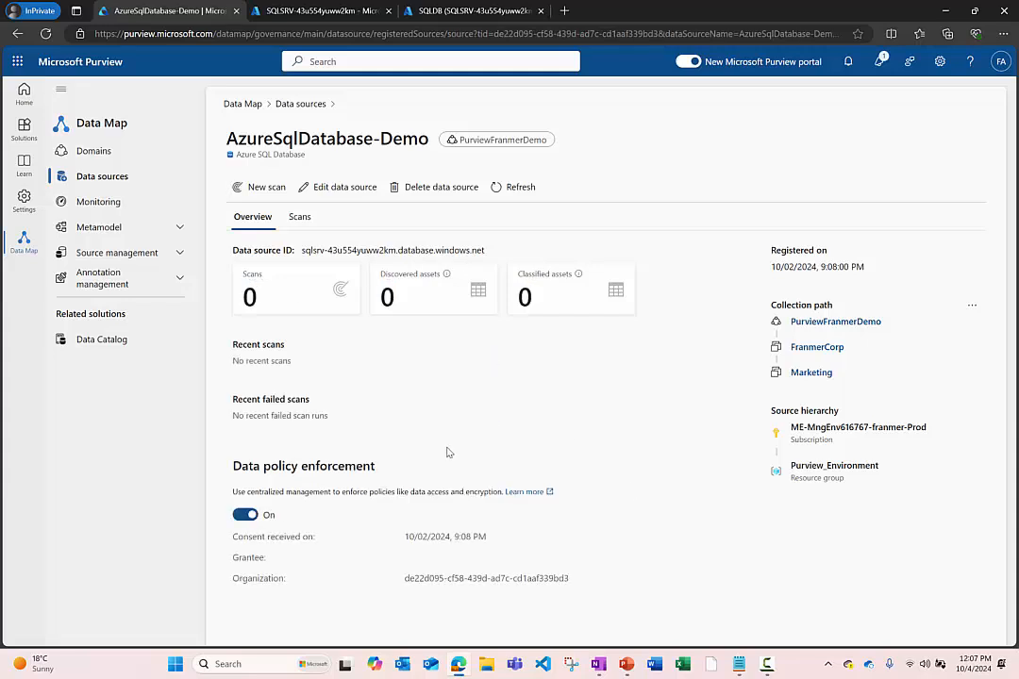
click(267, 188)
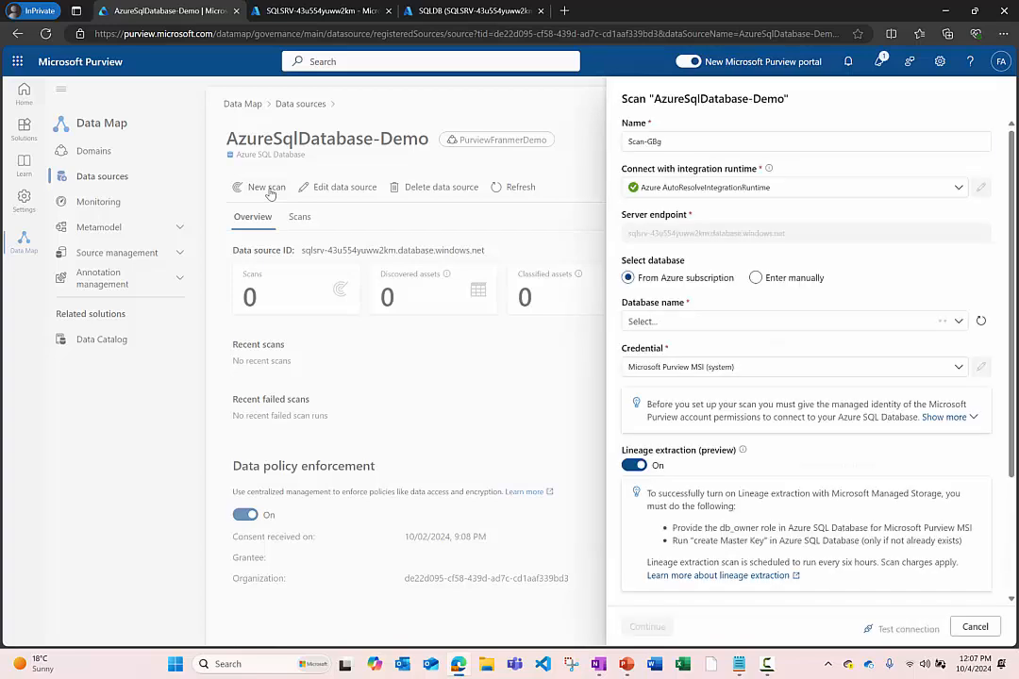
click(698, 148)
key(BackSpace)
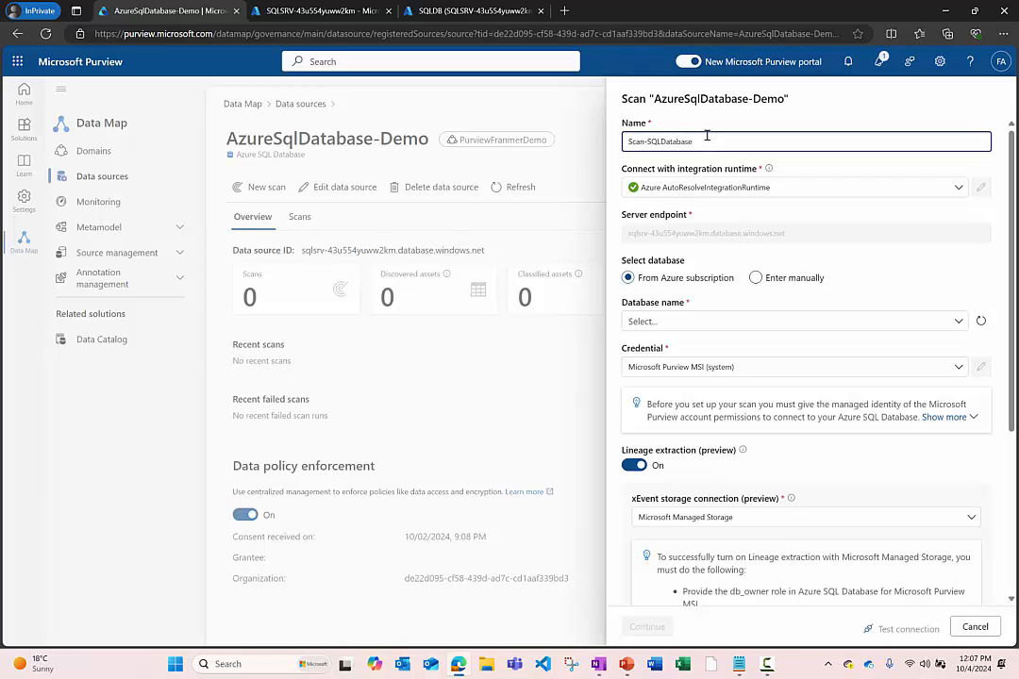
click(716, 323)
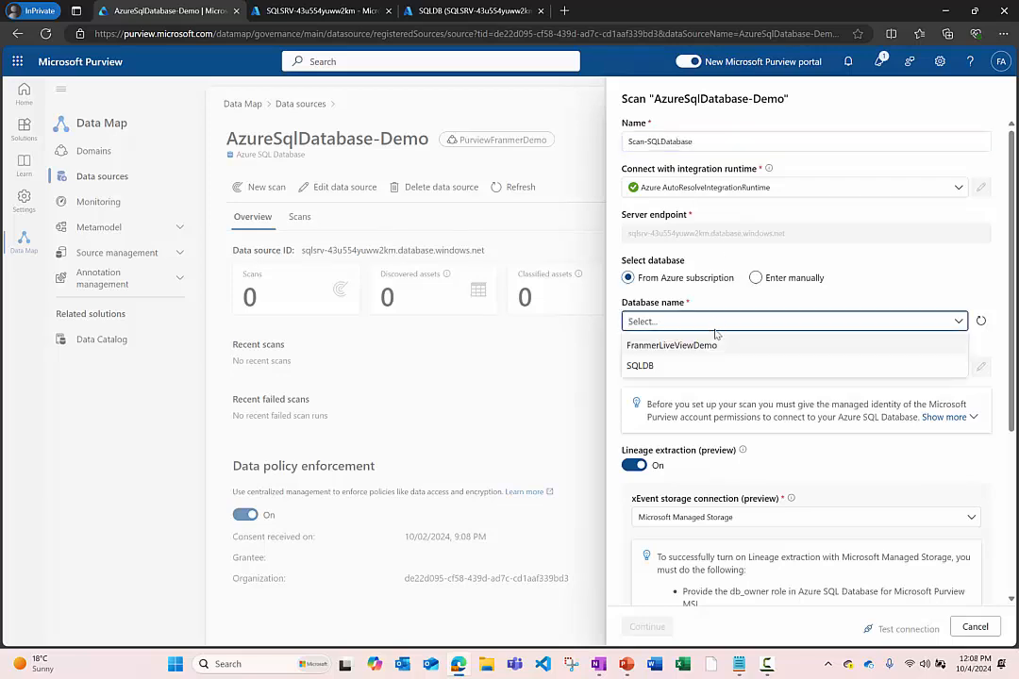
click(661, 367)
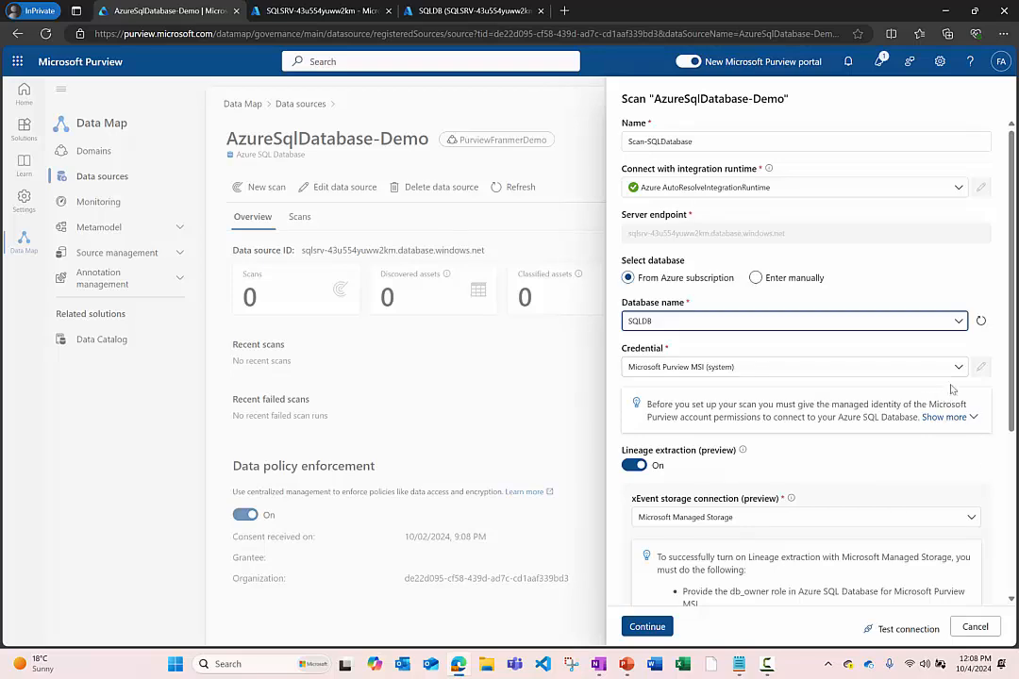
Step: Expand the managed identity details in the scan setup and review the lineage extraction requirements for Microsoft Managed Storage
scroll(797, 335, down, 2)
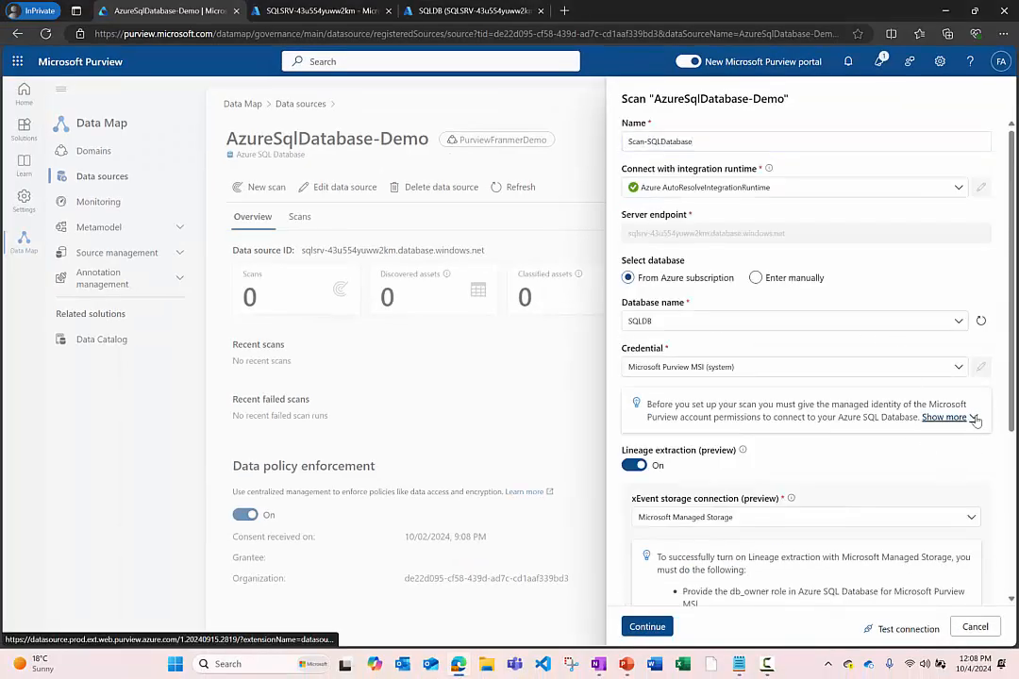
click(972, 418)
scroll(894, 462, down, 2)
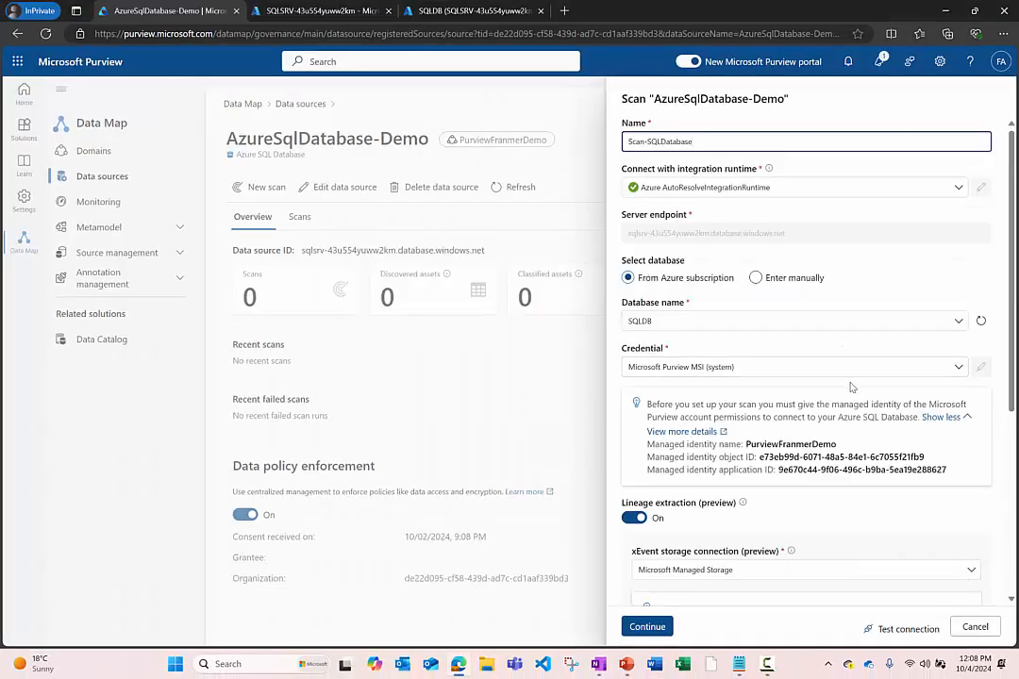
scroll(846, 384, down, 2)
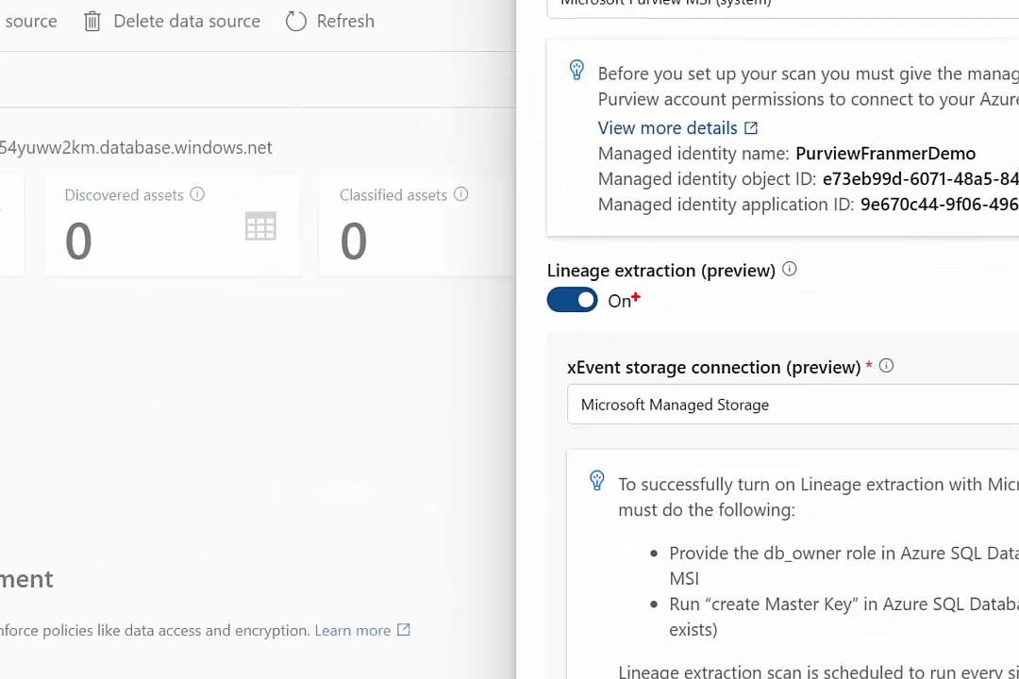
drag(636, 297, 734, 298)
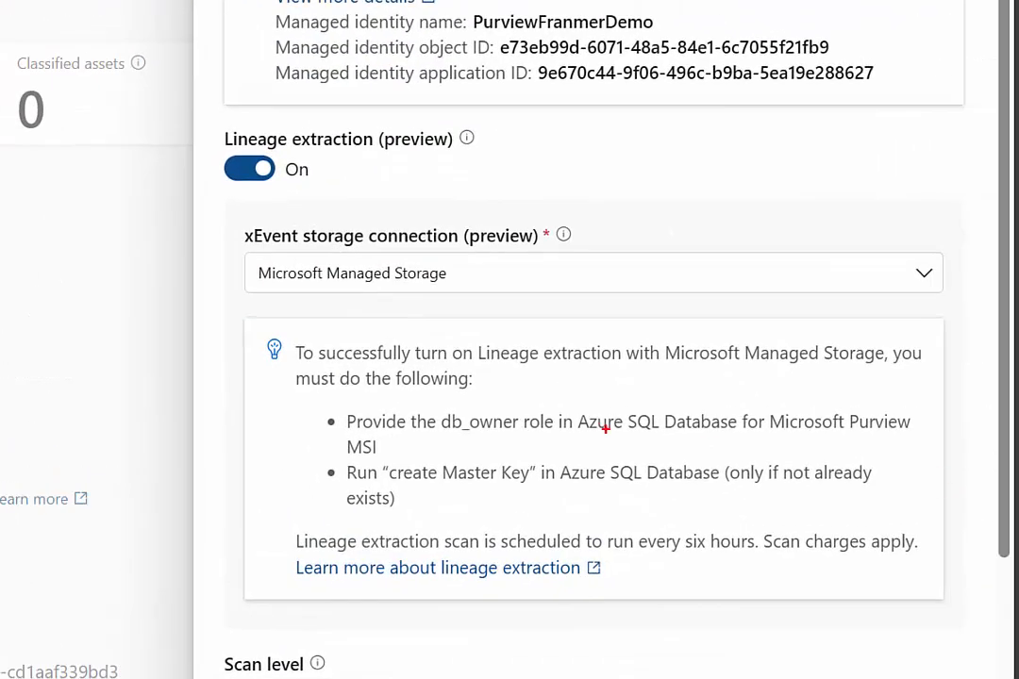
drag(237, 319, 952, 594)
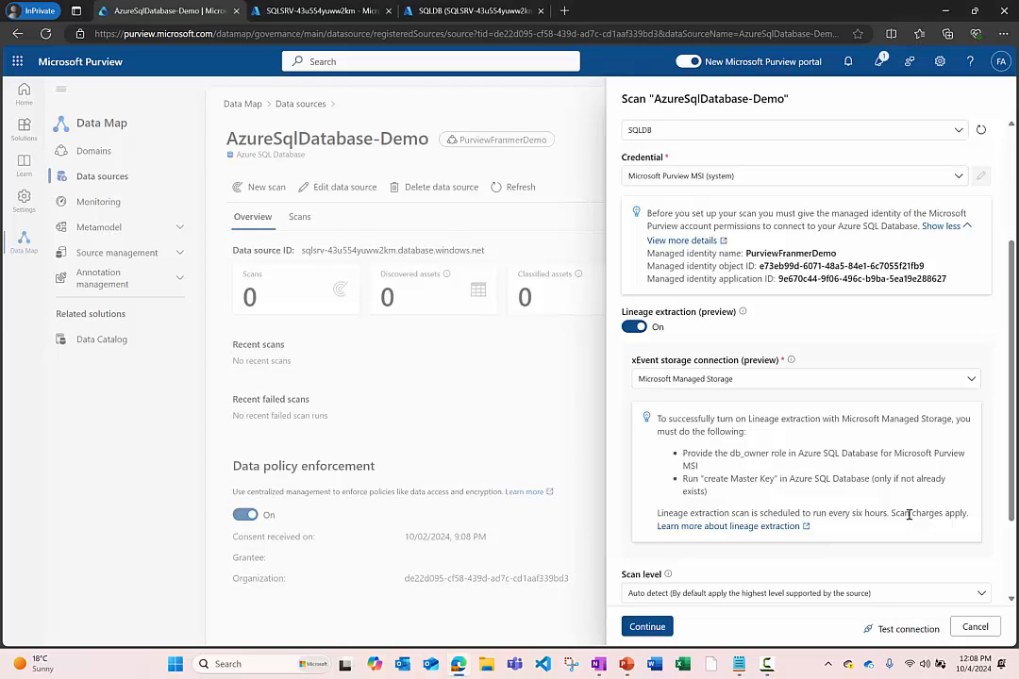
Step: Test the scan's connection to the SQLDB database and cancel the scan setup
click(904, 630)
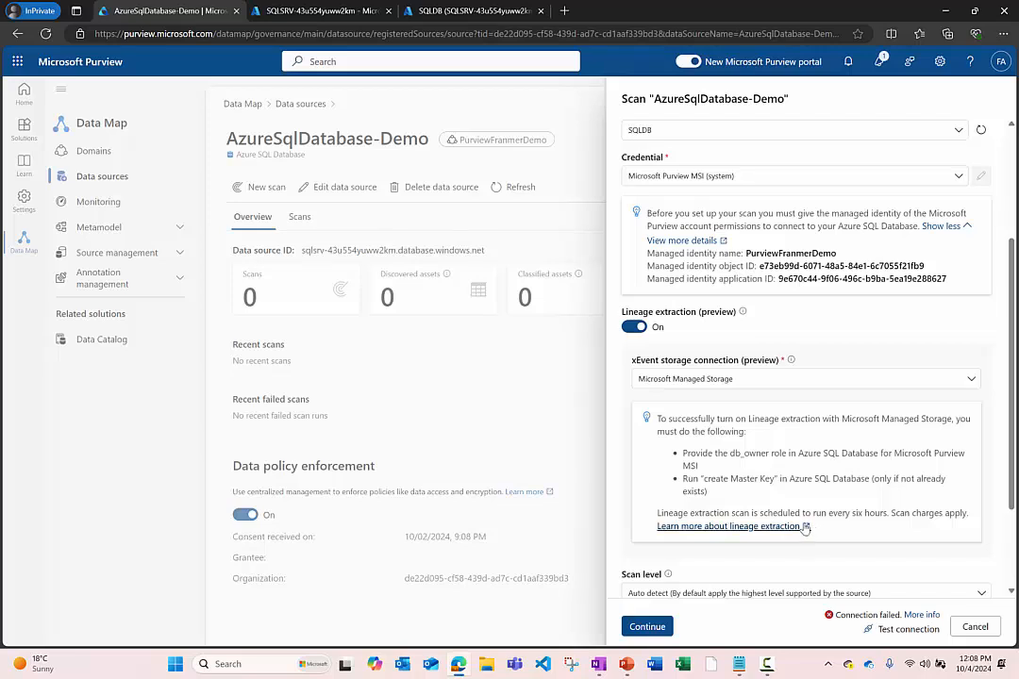
click(971, 630)
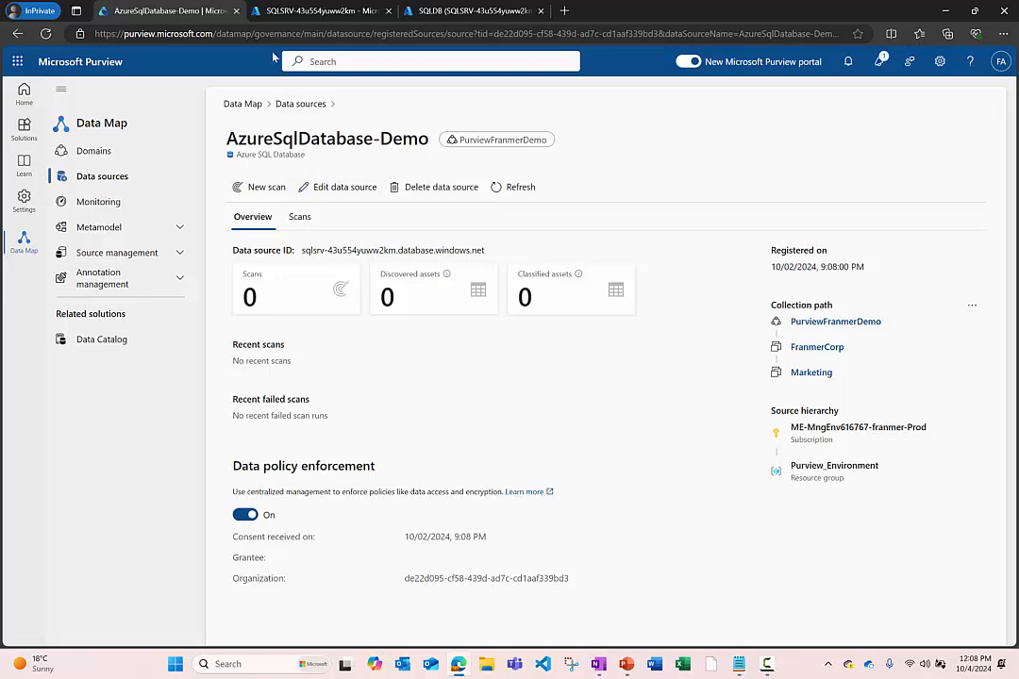
Step: Switch to the SQL server in the Azure portal and review its Microsoft Entra admin and Microsoft Purview access policies
click(293, 15)
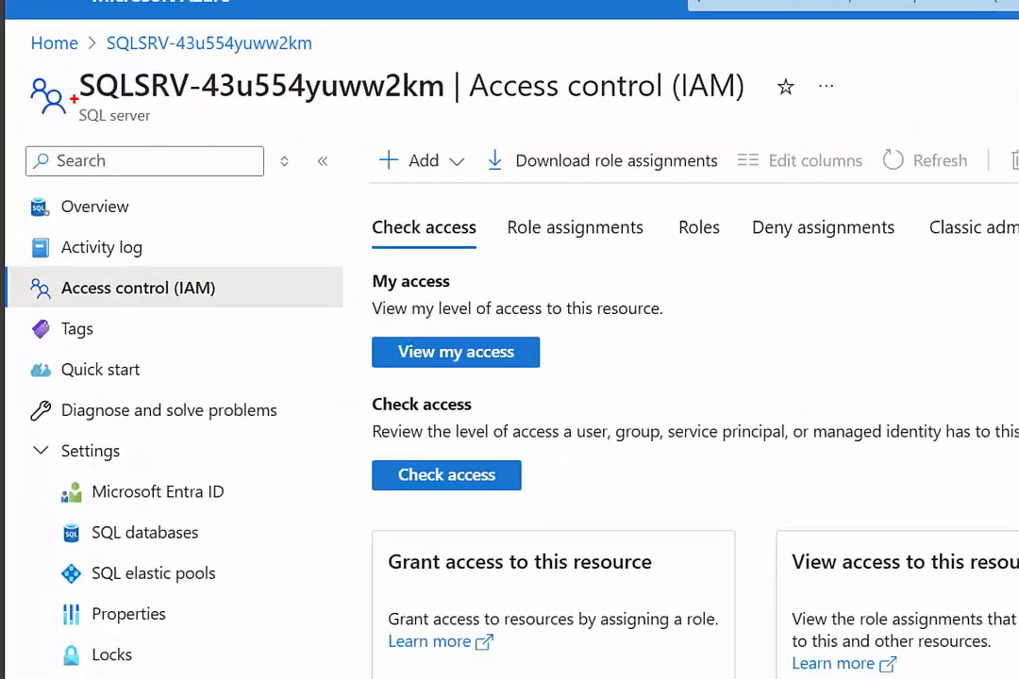
mouse_move(36, 111)
mouse_down()
mouse_move(51, 129)
mouse_move(83, 128)
mouse_up()
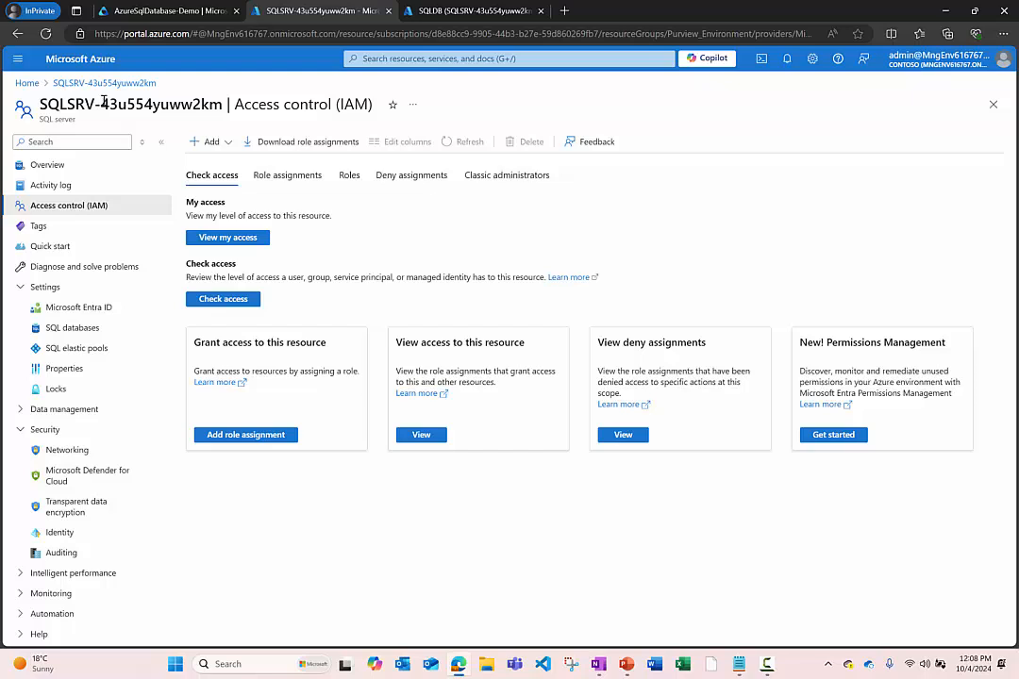
click(81, 309)
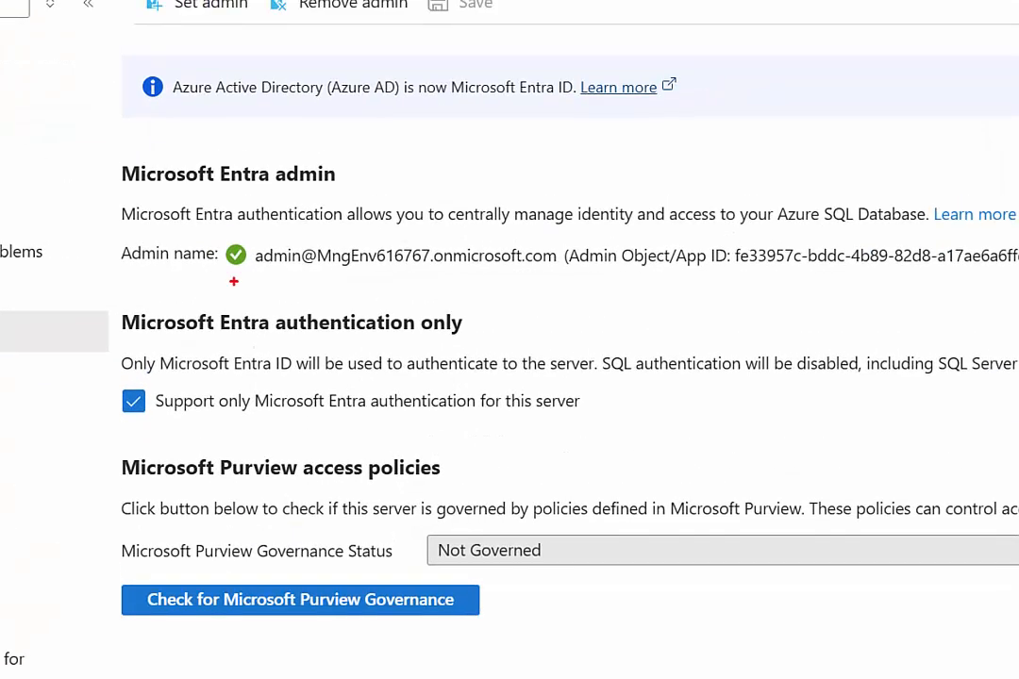
mouse_move(108, 231)
mouse_down()
mouse_move(494, 290)
mouse_move(559, 284)
mouse_up()
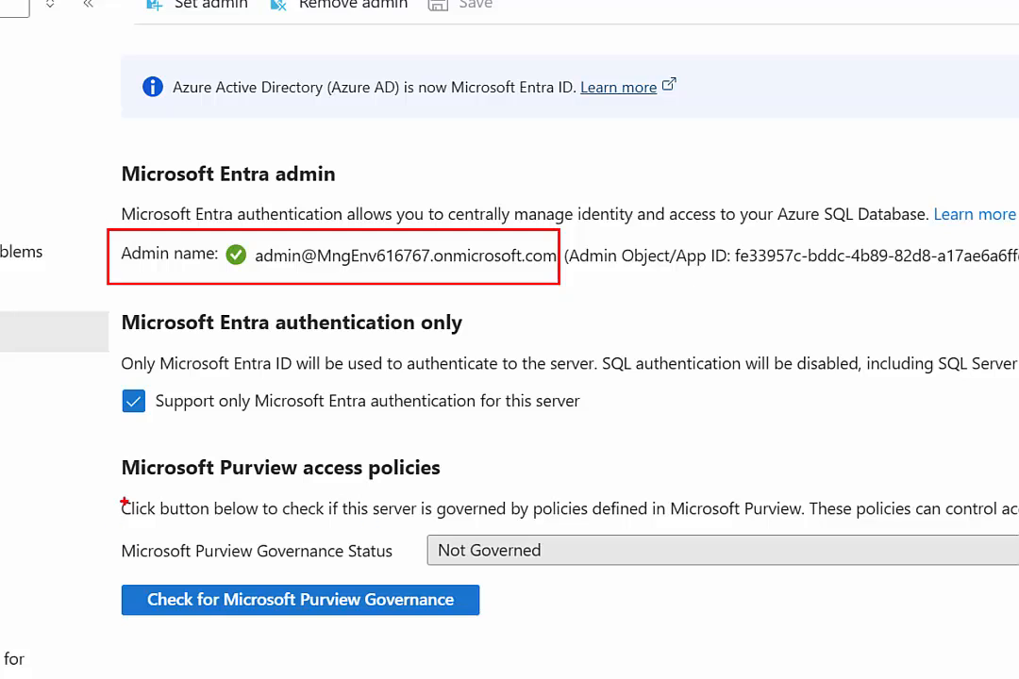
mouse_move(109, 423)
mouse_down()
mouse_move(311, 616)
mouse_move(998, 627)
mouse_up()
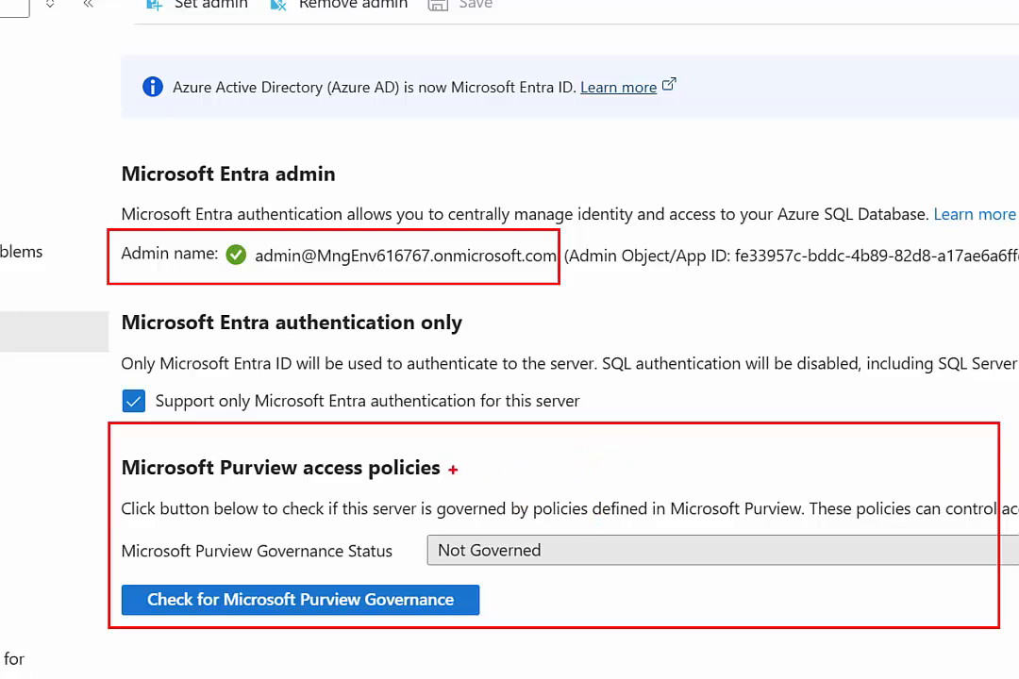
drag(451, 469, 495, 463)
drag(563, 552, 612, 552)
key(Escape)
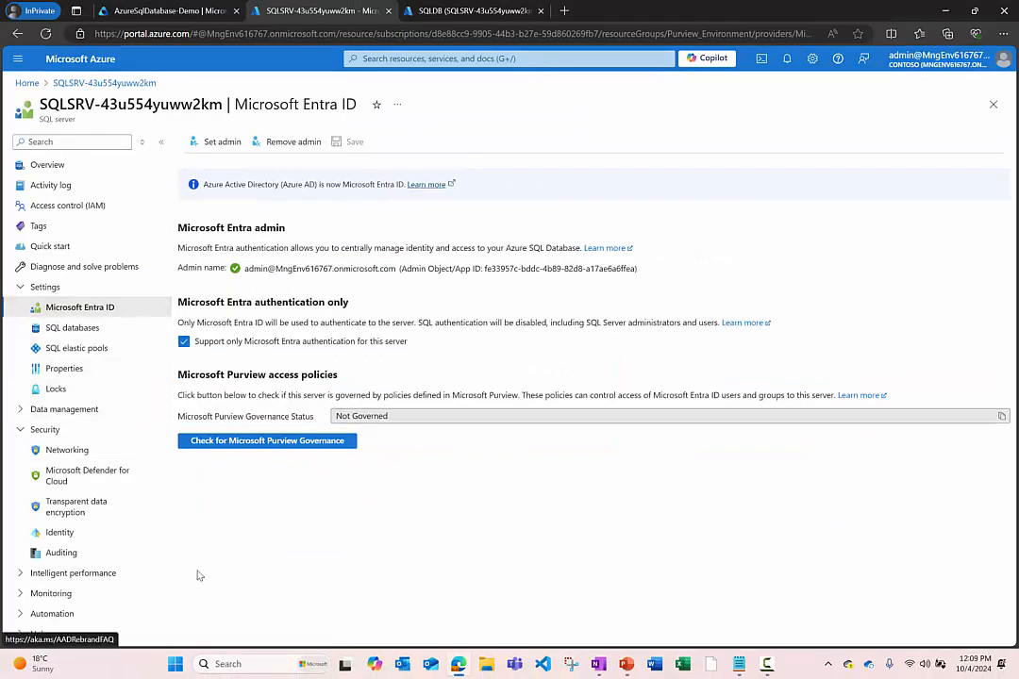
Step: Turn on the system assigned managed identity for the SQL server and save the change
click(59, 534)
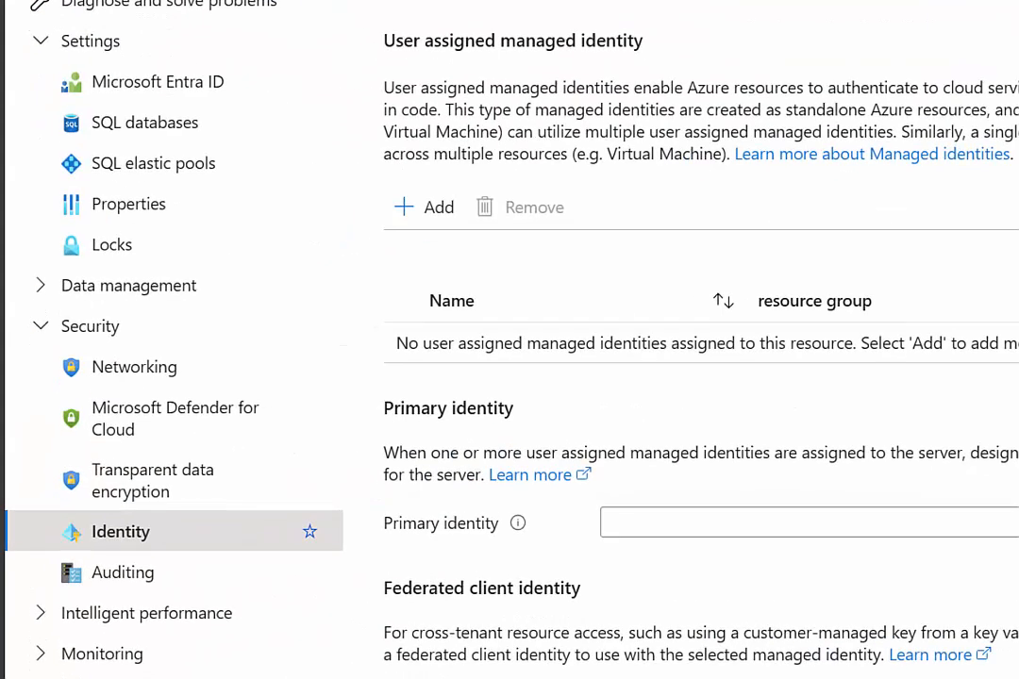
drag(19, 521, 93, 542)
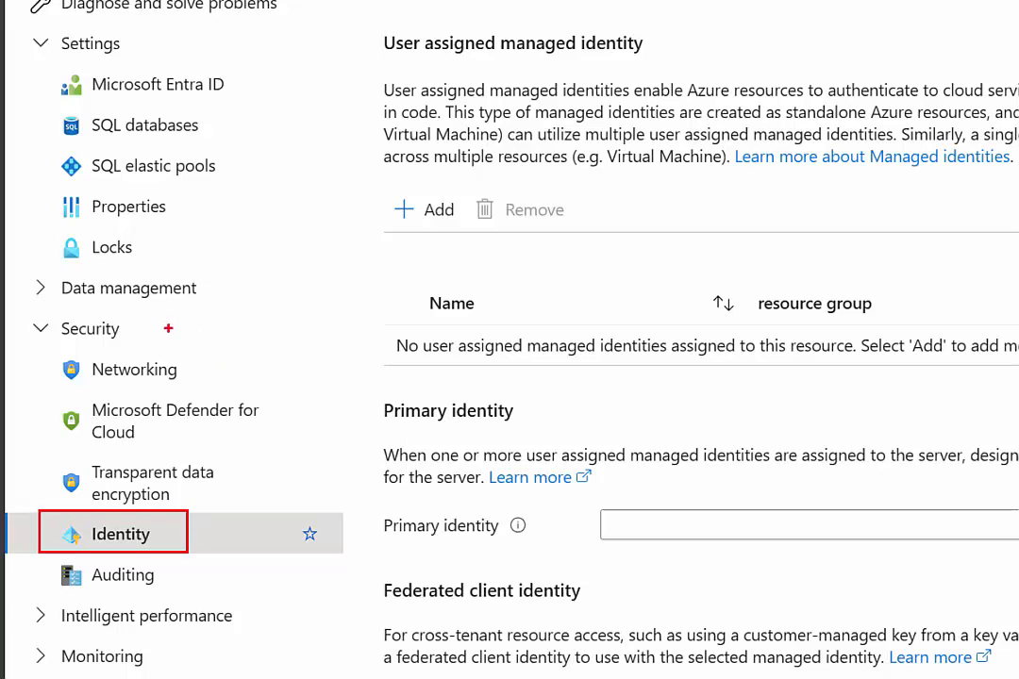
drag(129, 332, 203, 344)
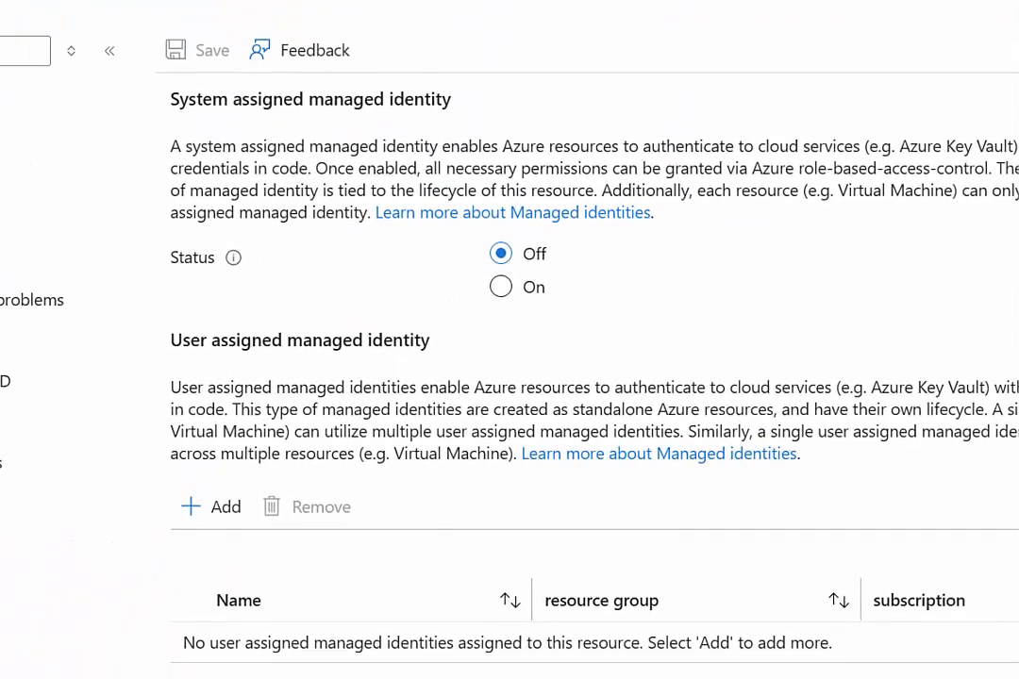
mouse_move(154, 73)
mouse_down()
mouse_move(169, 94)
mouse_move(509, 138)
mouse_up()
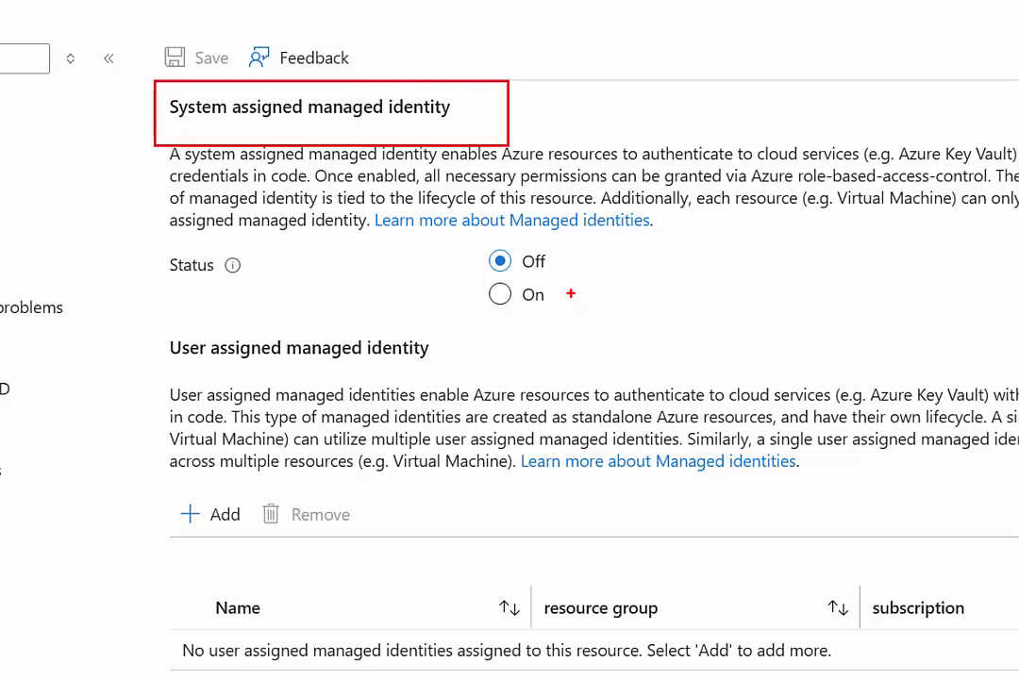
drag(555, 294, 629, 294)
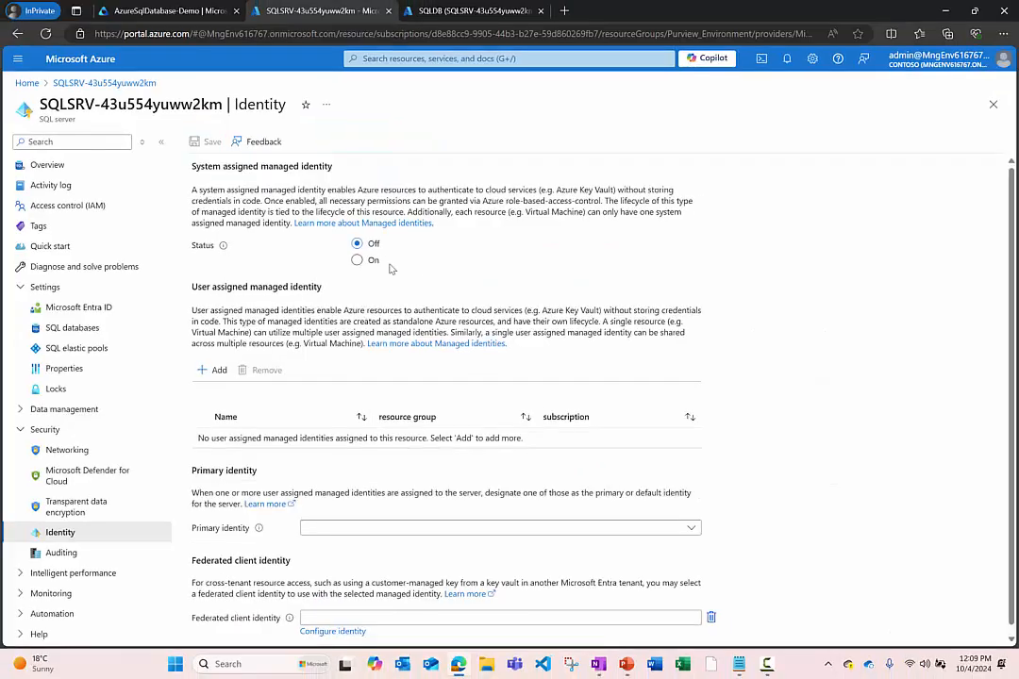
click(500, 294)
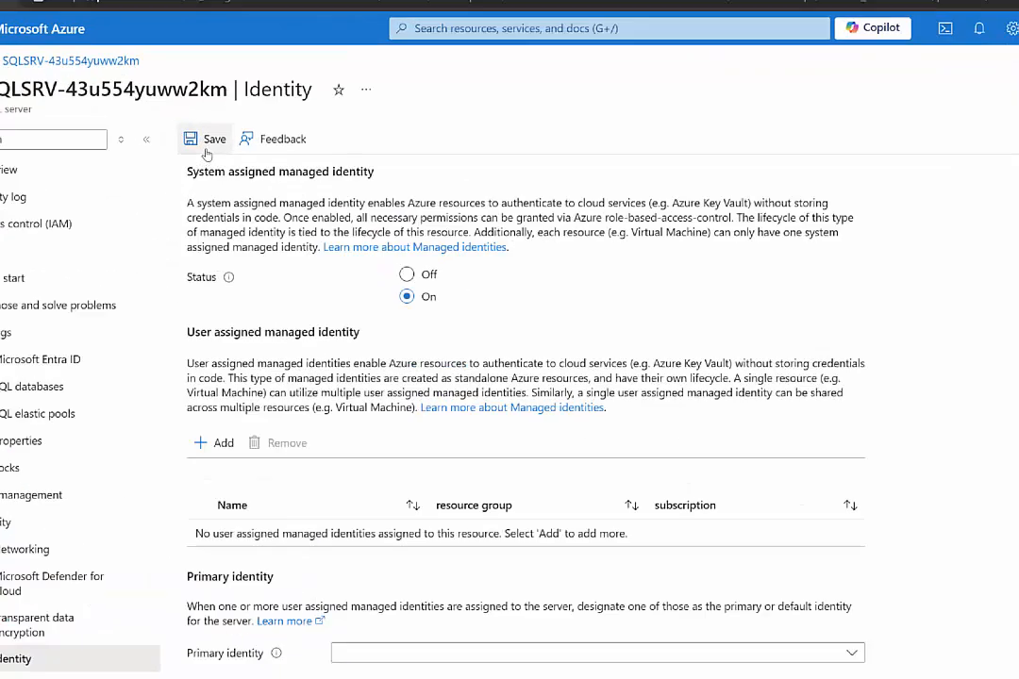
drag(224, 134, 258, 110)
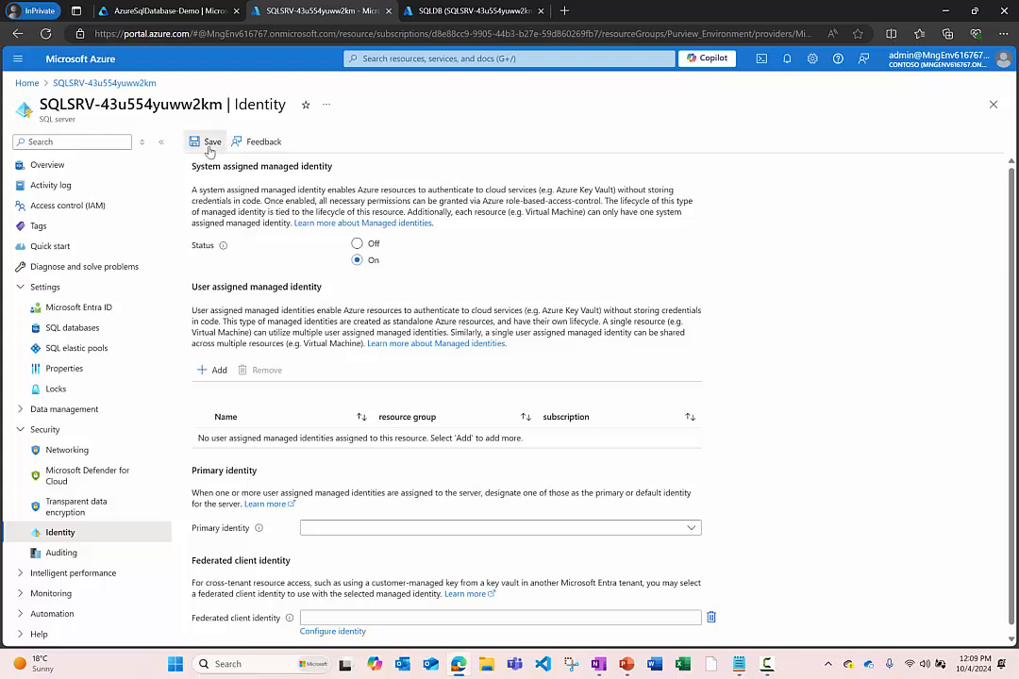
click(212, 142)
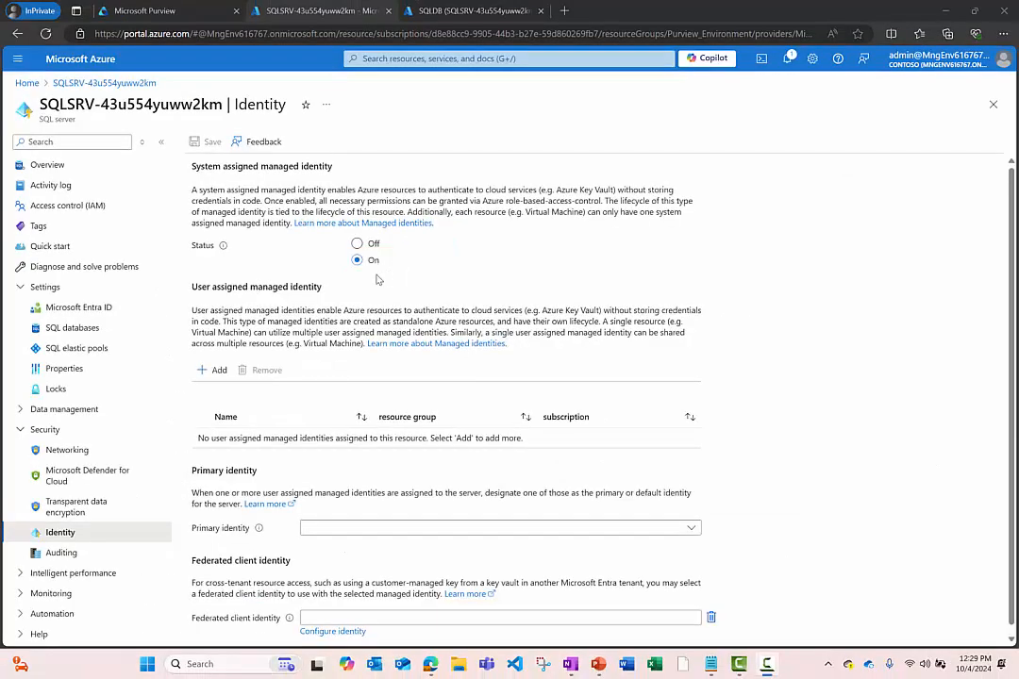
Step: Check the server's networking settings for the exception allowing Azure services and resources to access this server
click(77, 452)
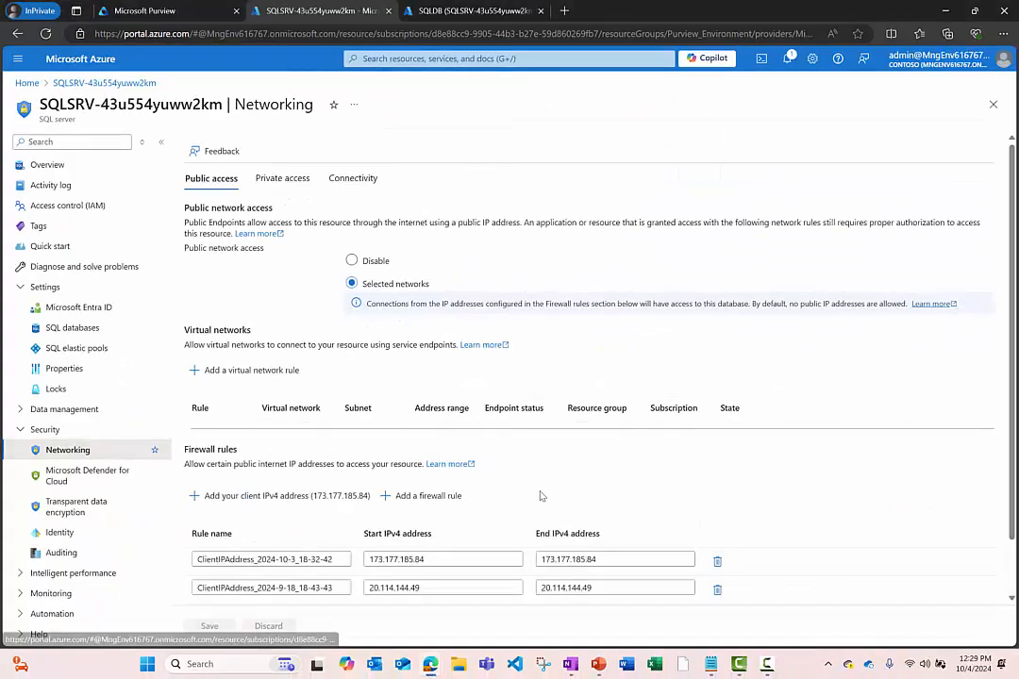
scroll(564, 477, down, 1)
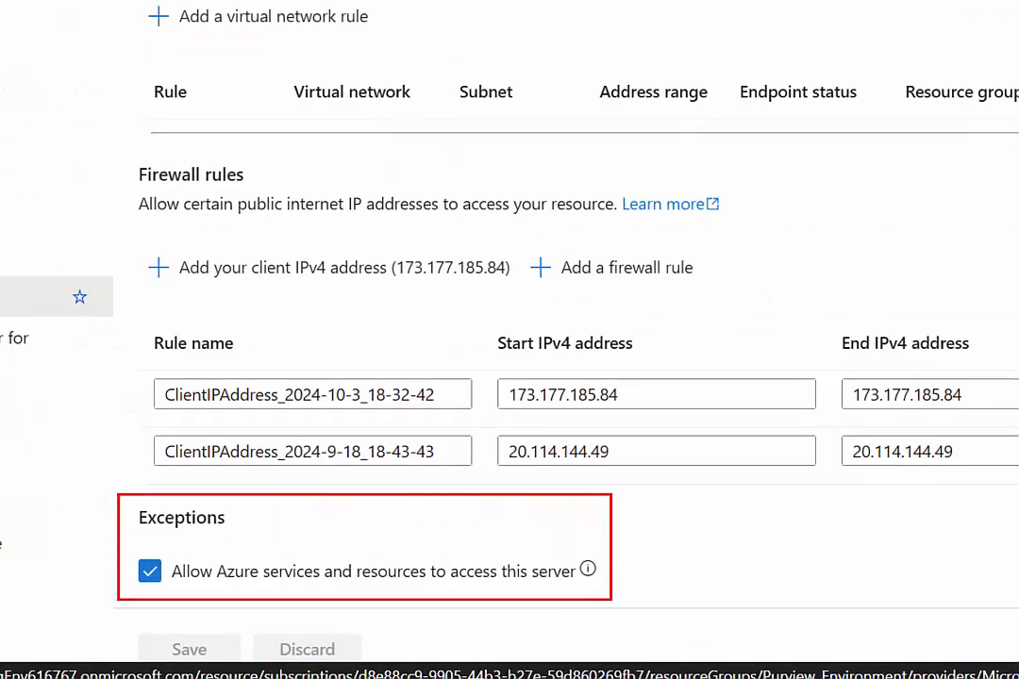
drag(282, 556, 413, 539)
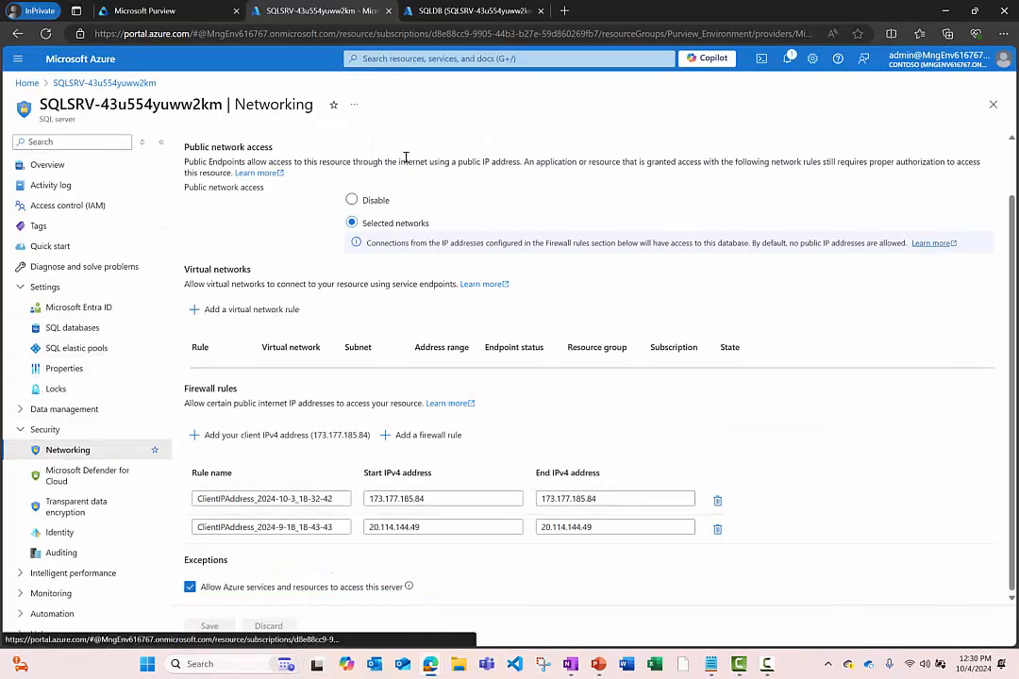
Step: Open the query editor of the SQLDB database and sign in with Microsoft Entra authentication
click(439, 13)
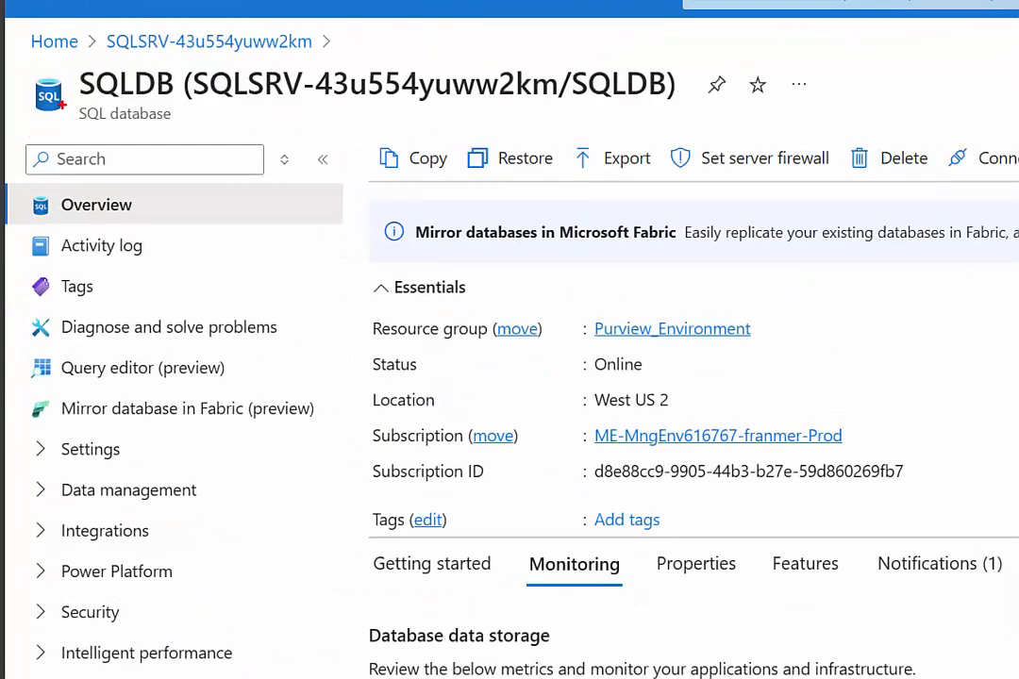
drag(33, 113, 120, 129)
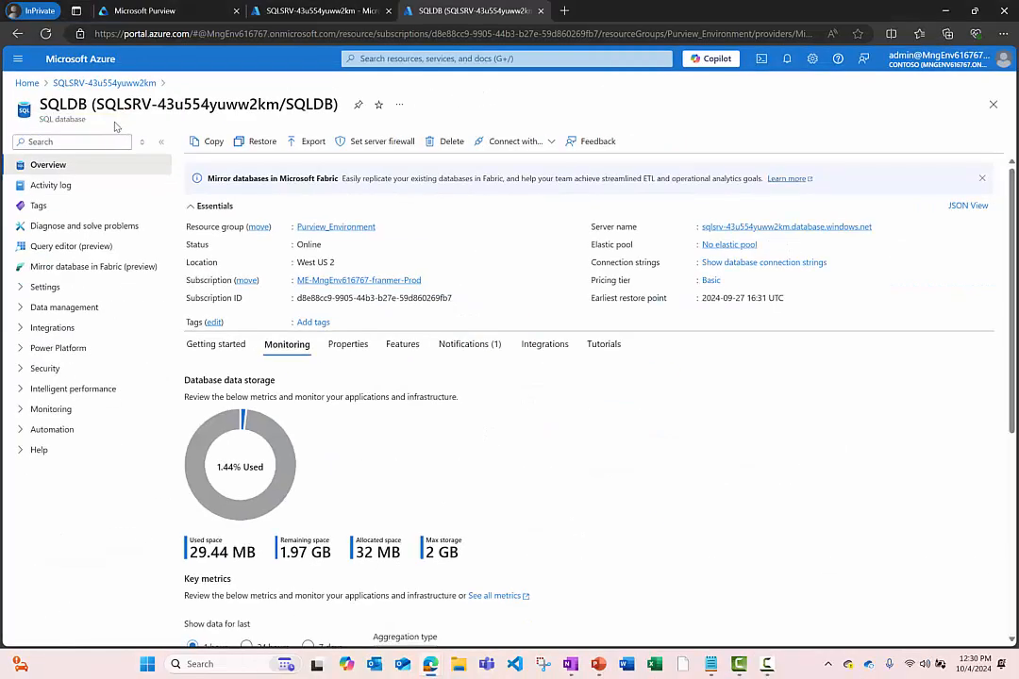
click(67, 249)
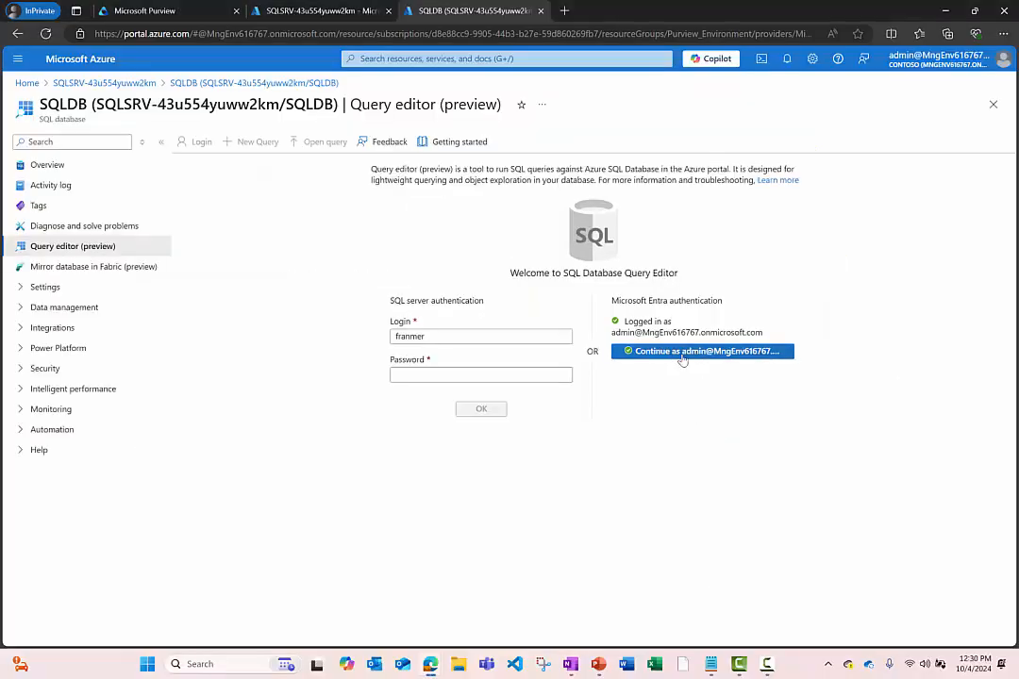
click(683, 359)
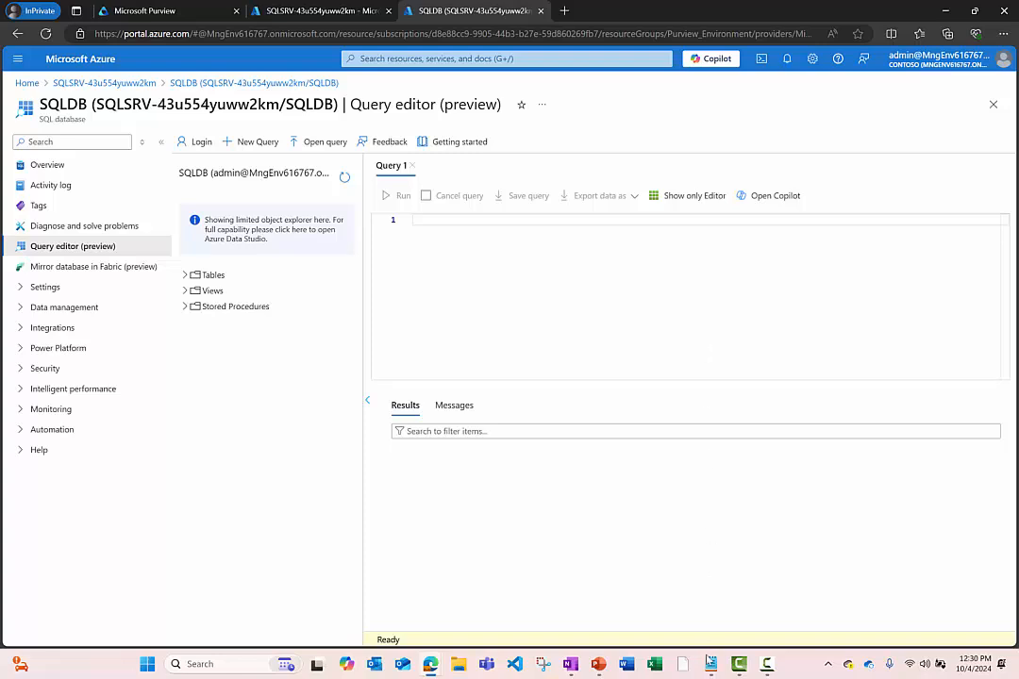
Step: Copy the whole SQL script for user PurviewFranmerDemo, its db_owner role and the master key from Notepad into the SQLDB query editor
click(711, 664)
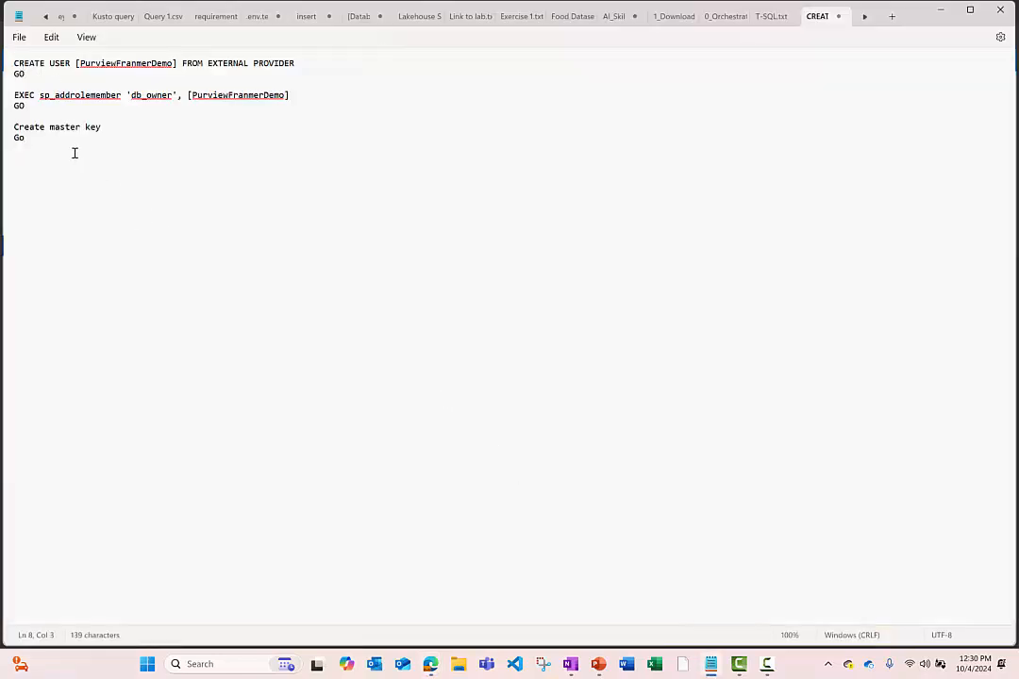
drag(73, 152, 7, 64)
key(ctrl+c)
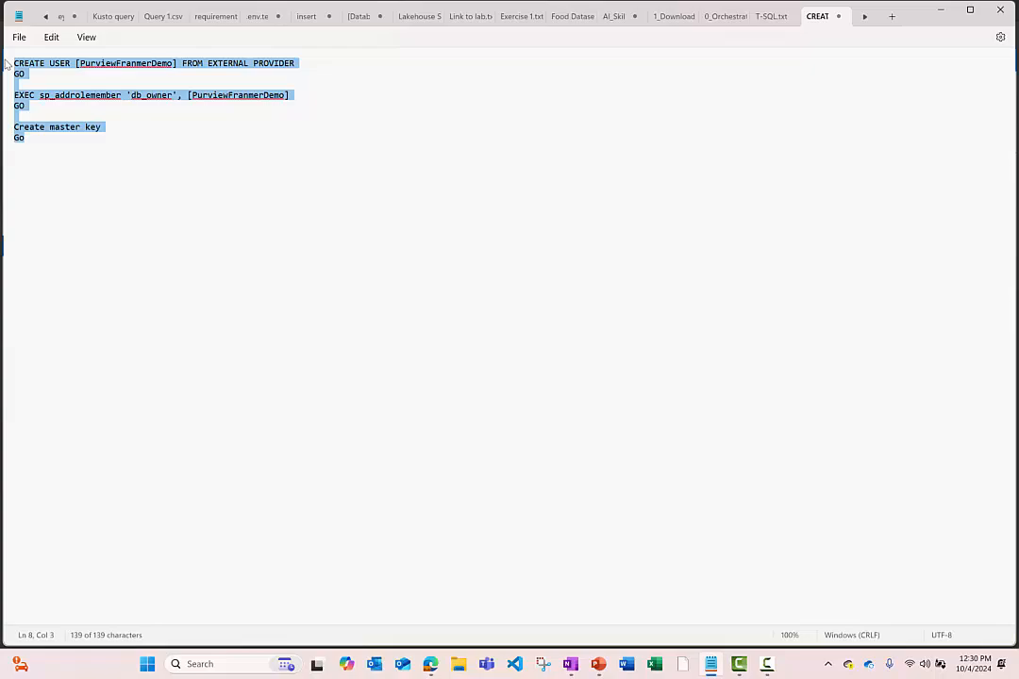
click(940, 12)
key(ctrl+v)
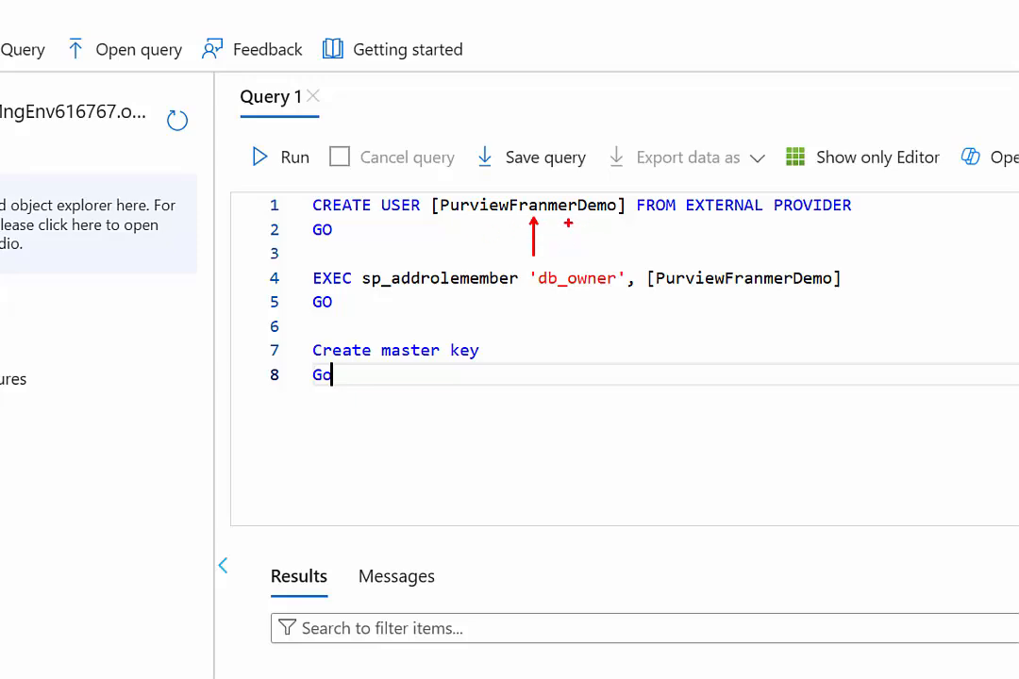
Step: Compare the managed identity name in the Purview scan form with the script's user, and review its db_owner and master key statements
click(155, 18)
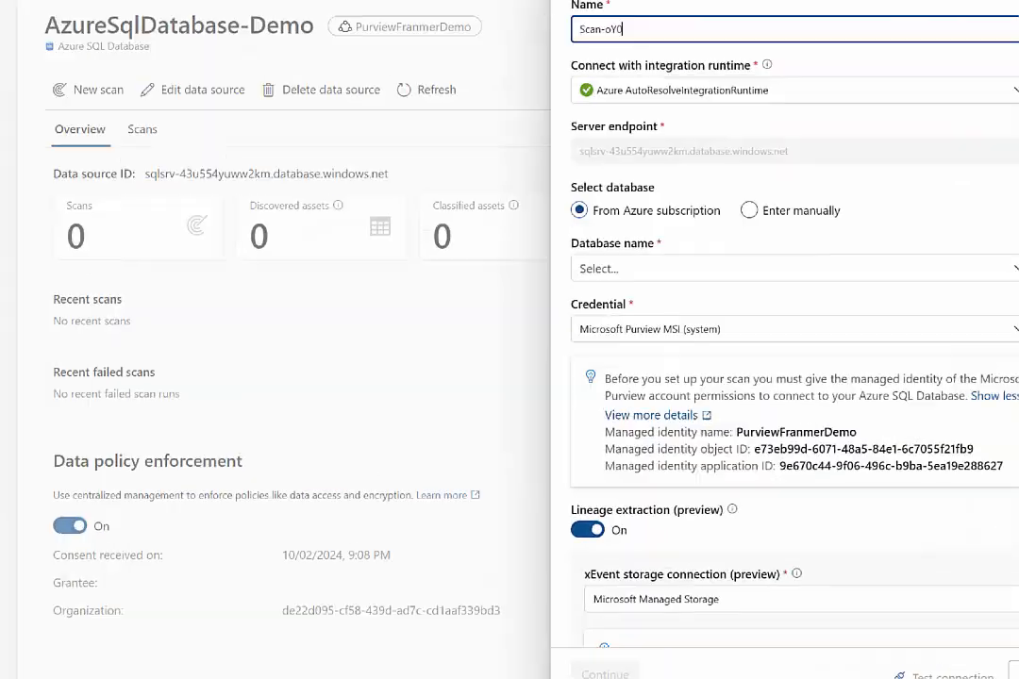
mouse_move(513, 399)
mouse_down()
mouse_move(668, 432)
mouse_move(884, 431)
mouse_move(907, 426)
mouse_move(978, 361)
mouse_up()
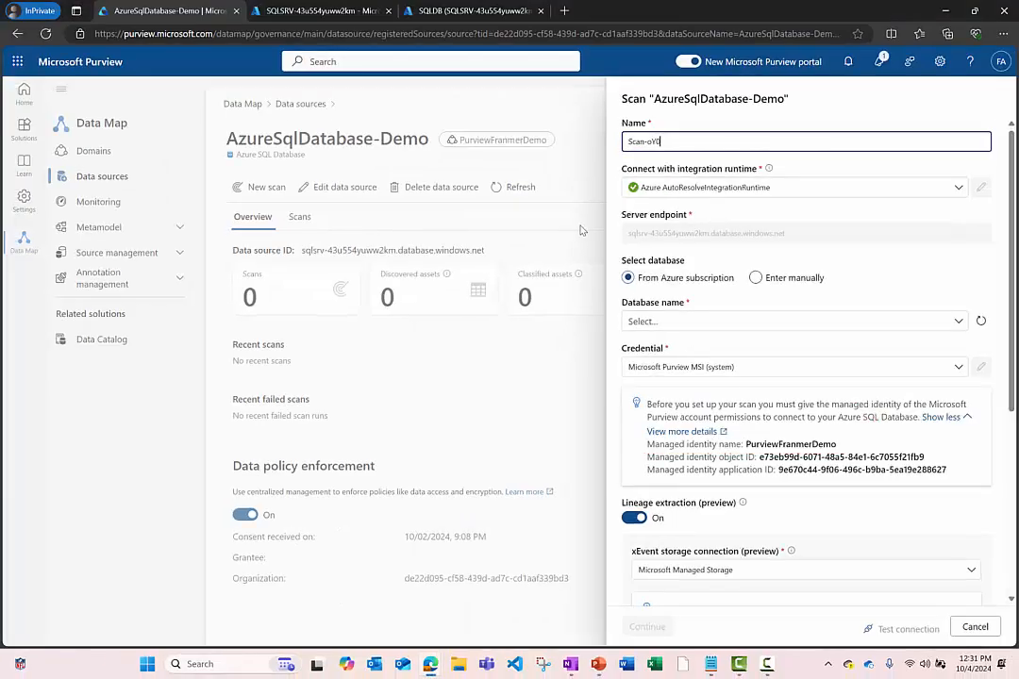
click(432, 13)
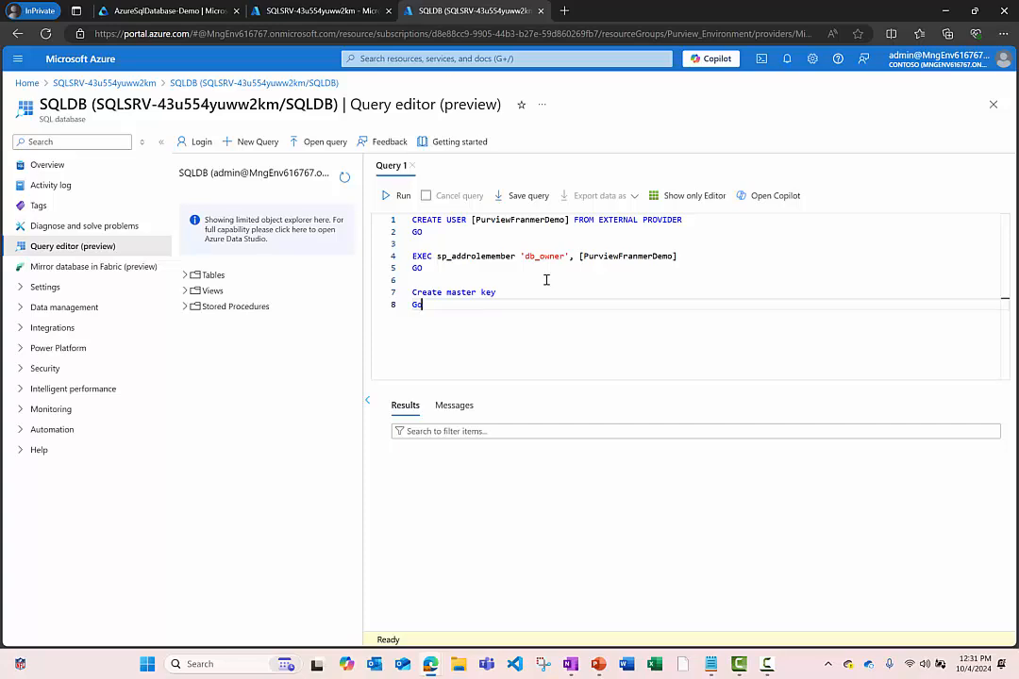
drag(555, 249, 578, 228)
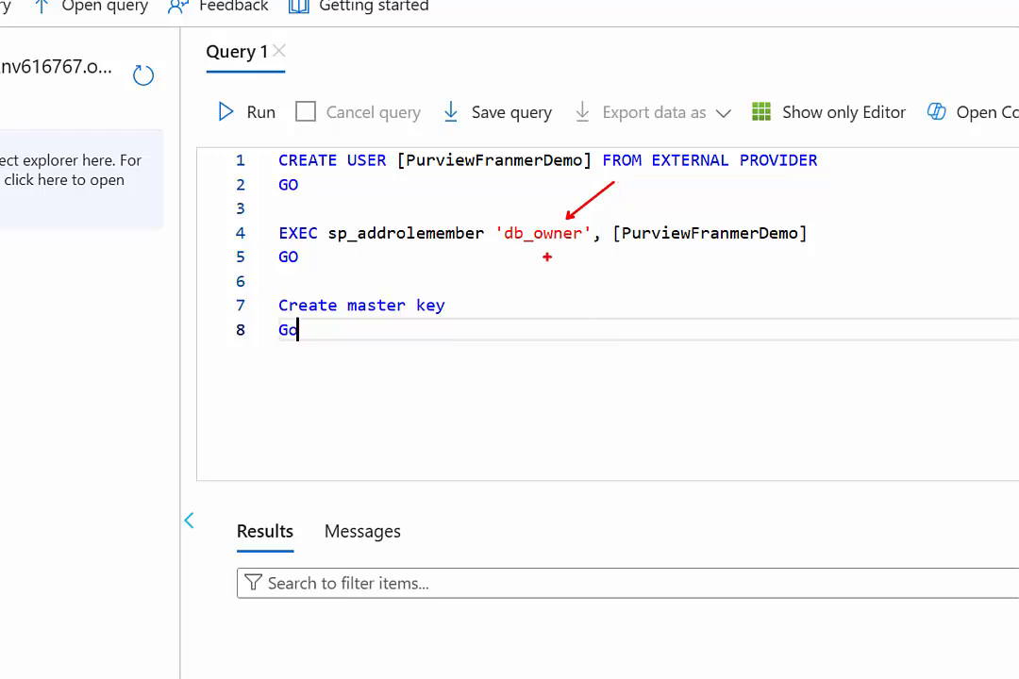
mouse_move(266, 287)
mouse_down()
mouse_move(396, 400)
mouse_move(491, 357)
mouse_up()
mouse_move(458, 302)
mouse_down()
mouse_move(547, 304)
mouse_move(533, 304)
mouse_up()
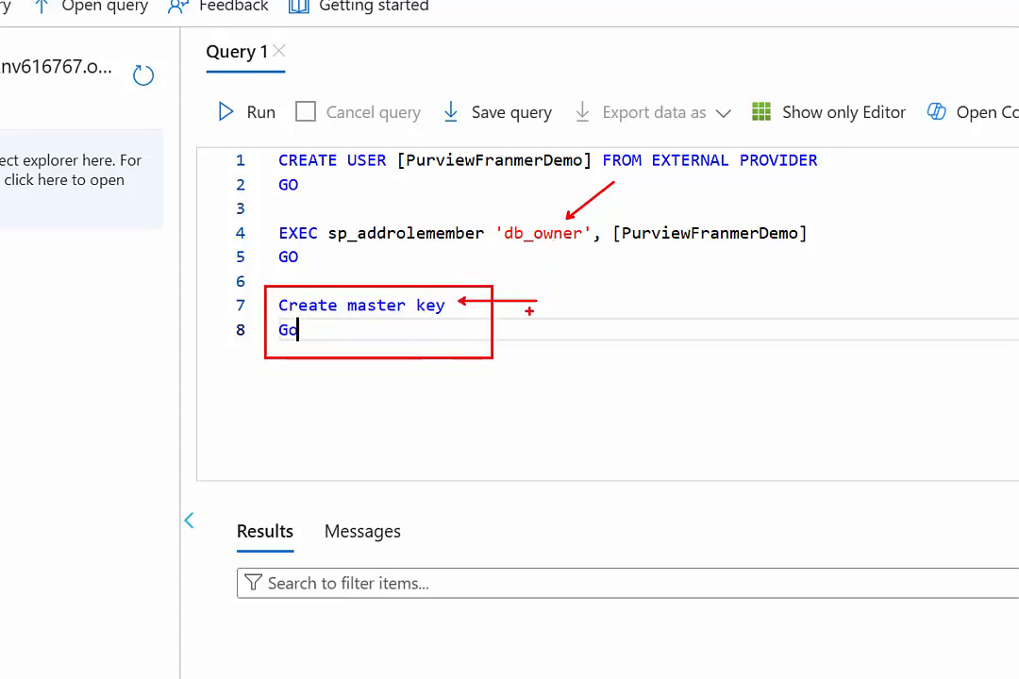
Step: Switch to the Microsoft Purview scan form, name the scan Scan-Public-Product and select the SQLDB database
click(171, 11)
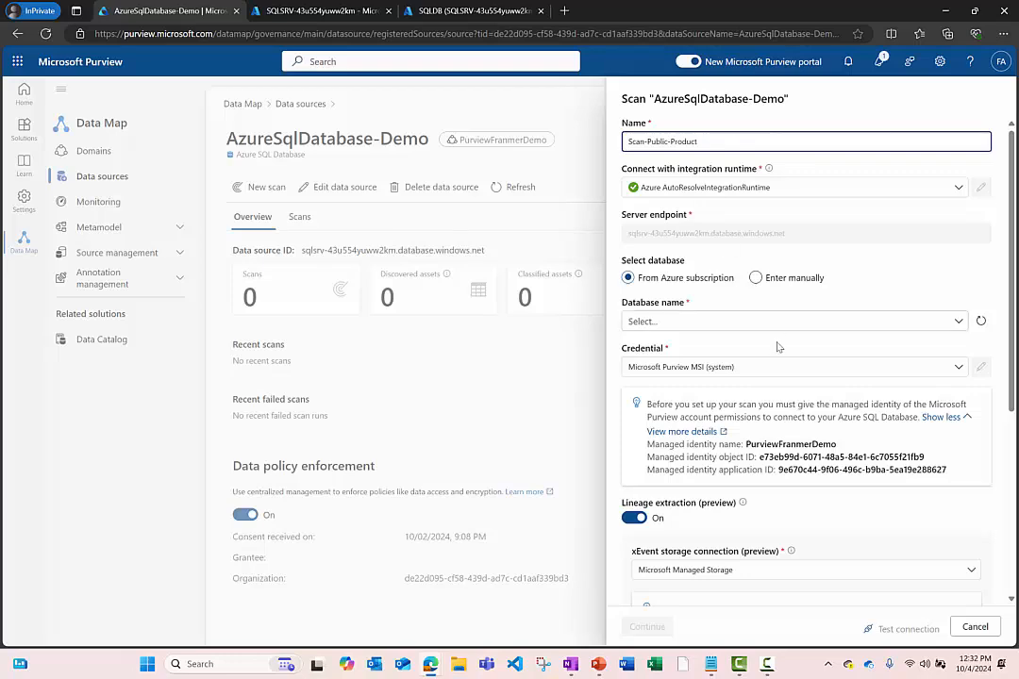
click(943, 322)
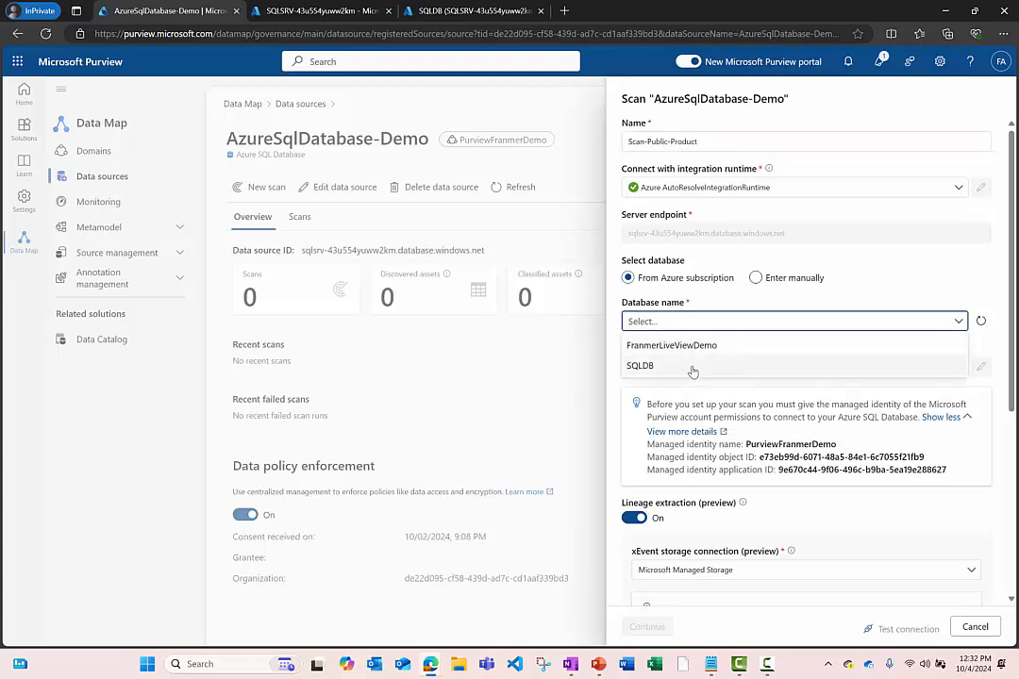
click(694, 366)
Step: Assign the scan to the Concert collection, test the connection and proceed to the scan scope
scroll(1012, 430, down, 1)
scroll(1012, 429, down, 3)
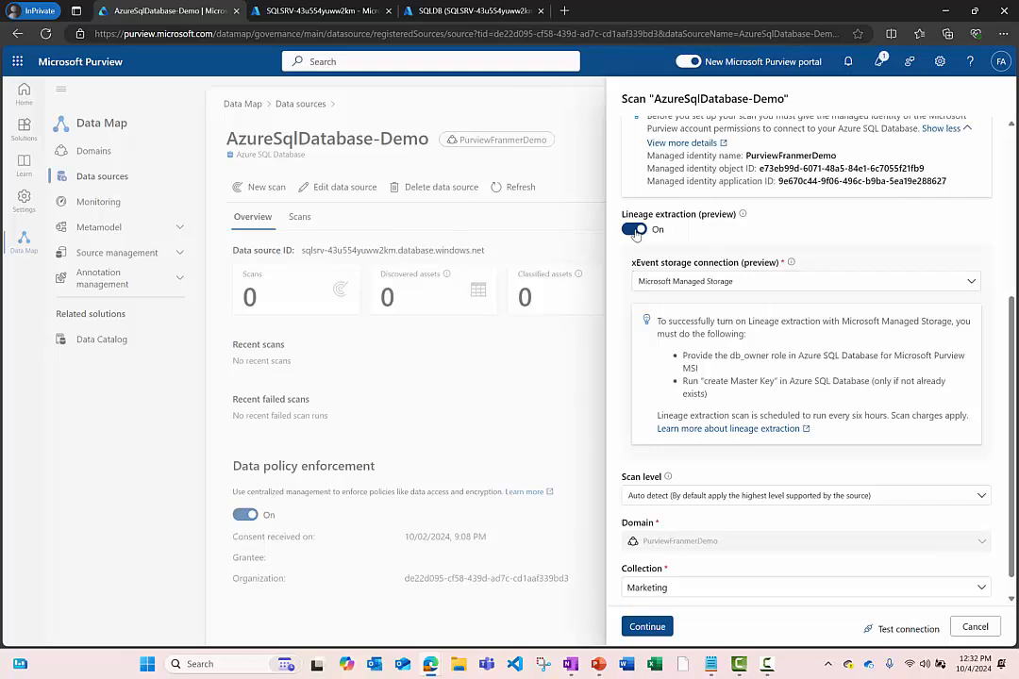
scroll(1012, 451, down, 1)
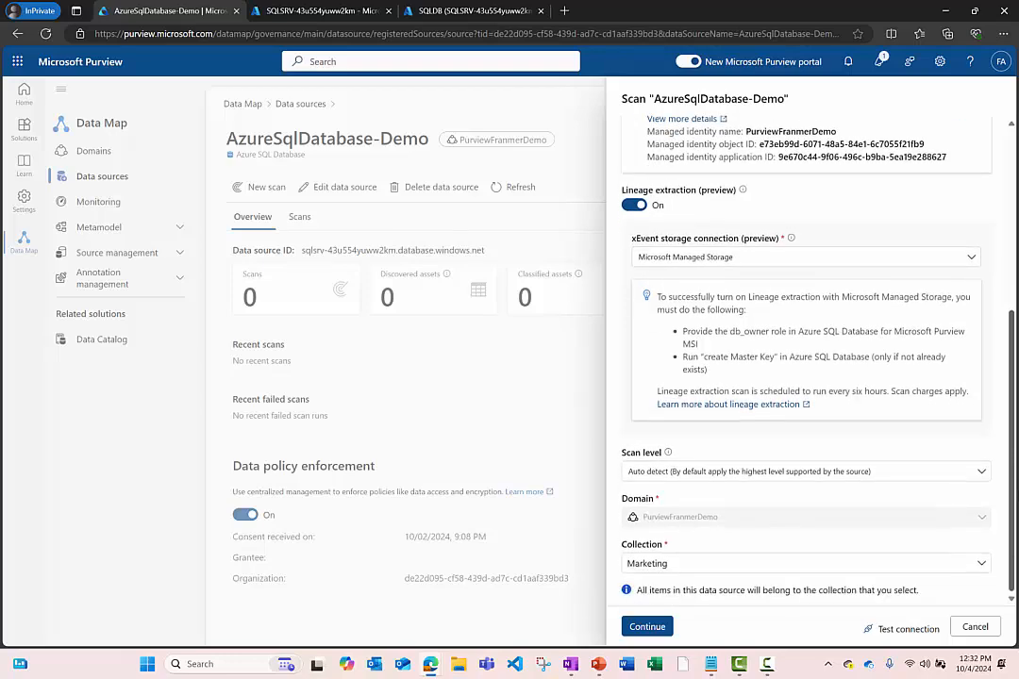
click(981, 563)
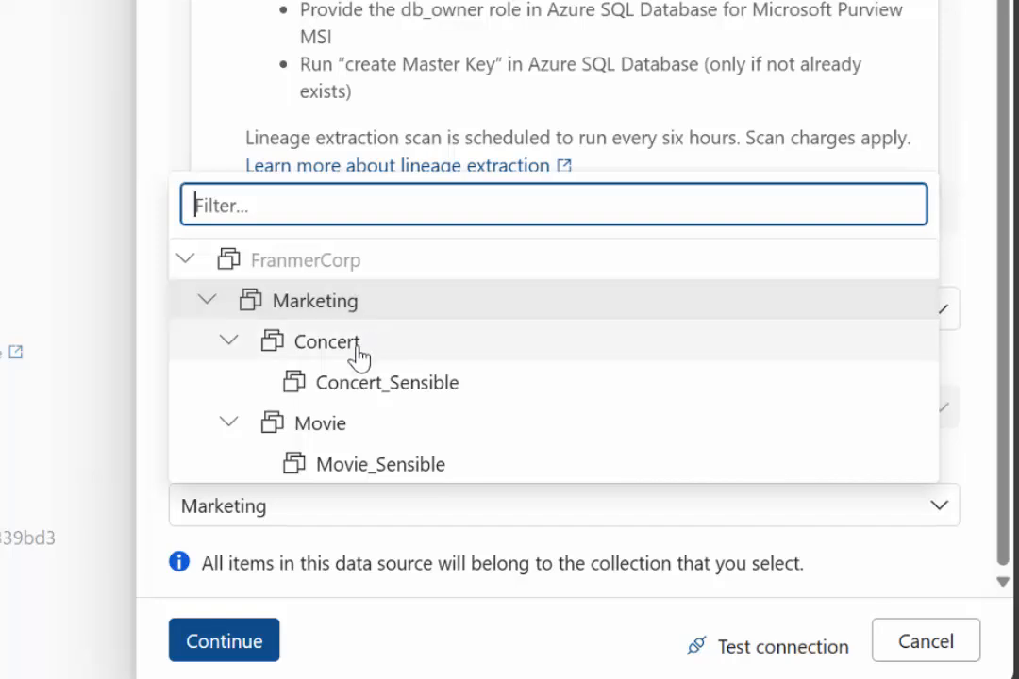
click(359, 353)
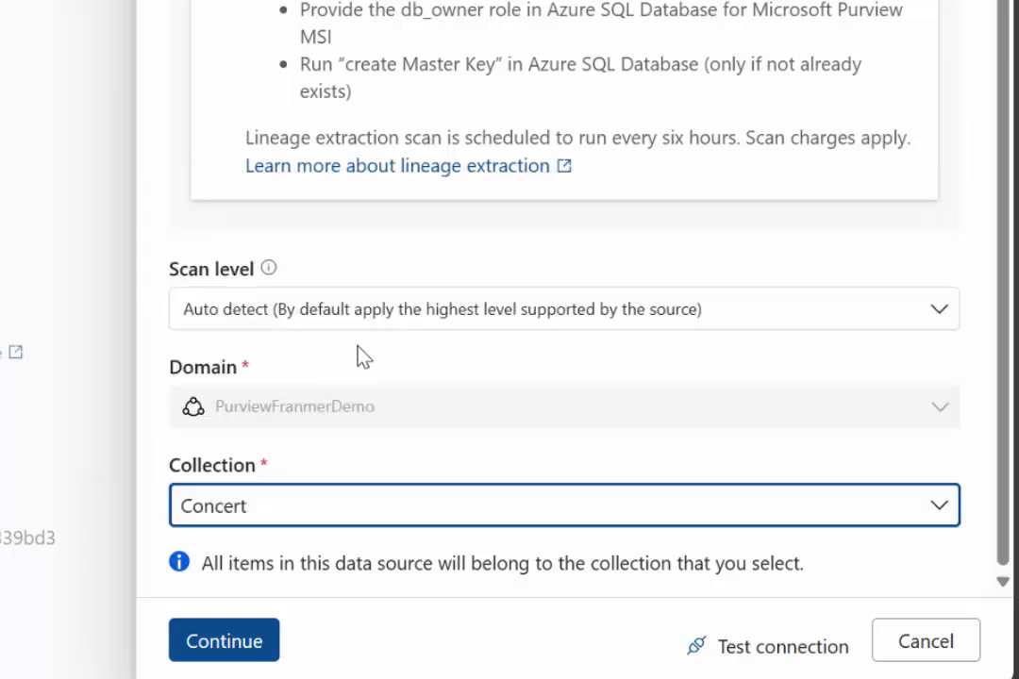
click(749, 651)
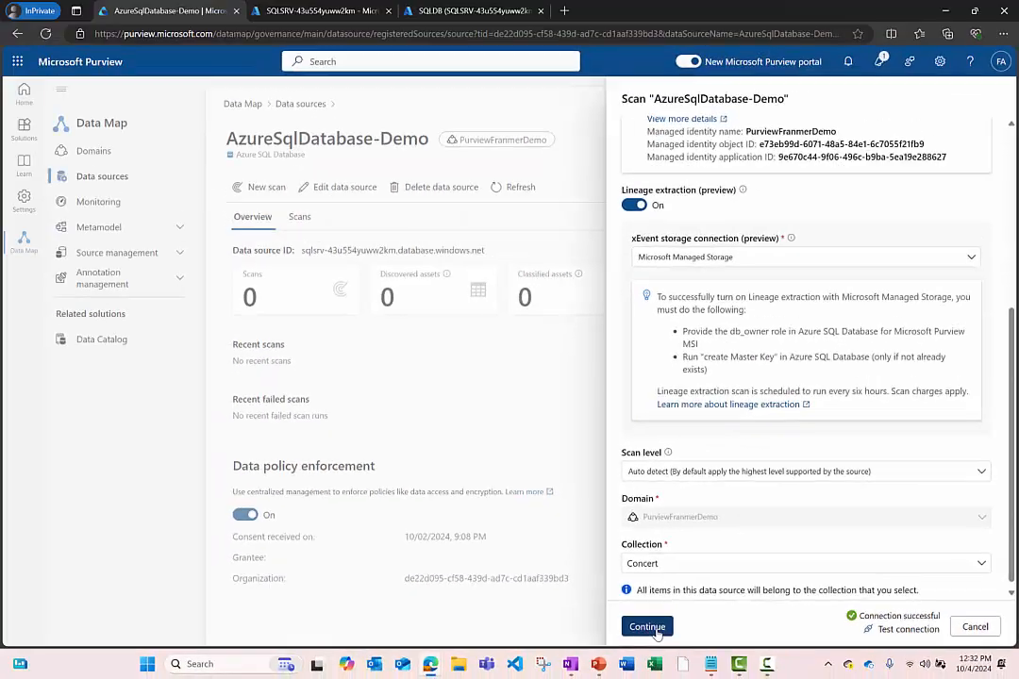
click(518, 640)
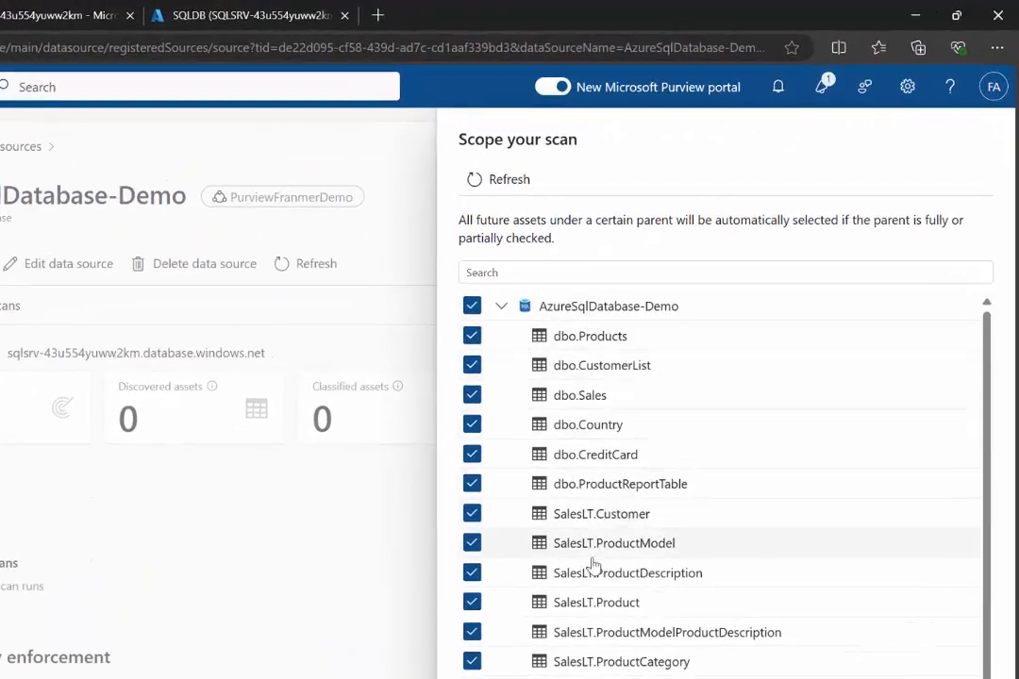
Step: Limit the scan scope to the dbo.Products, dbo.Sales and dbo.Country tables
click(472, 307)
click(473, 338)
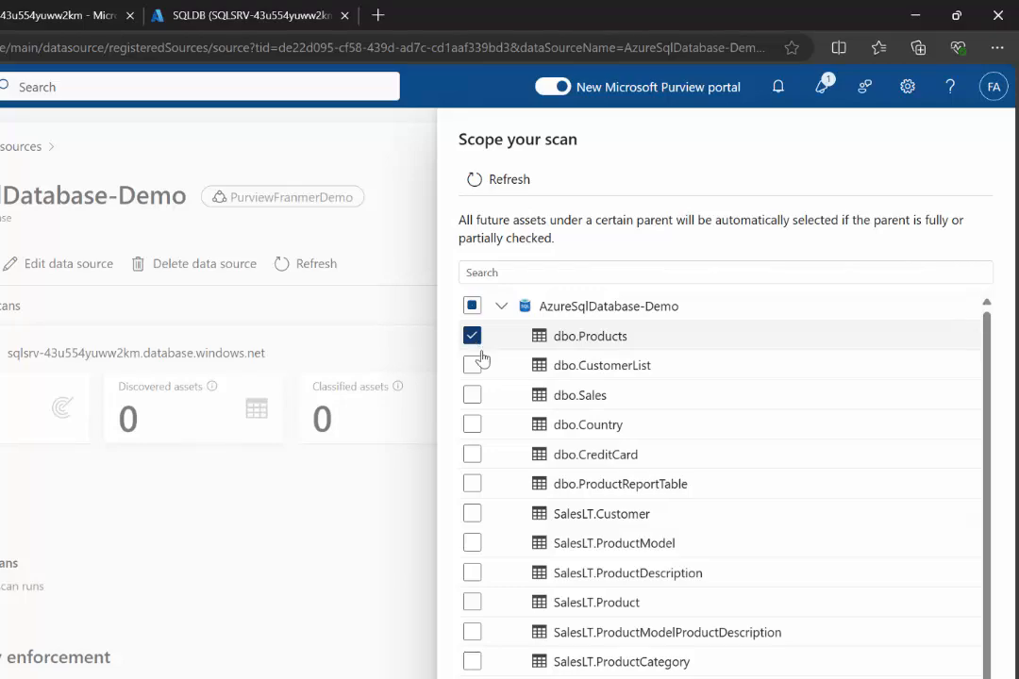
click(472, 426)
click(472, 395)
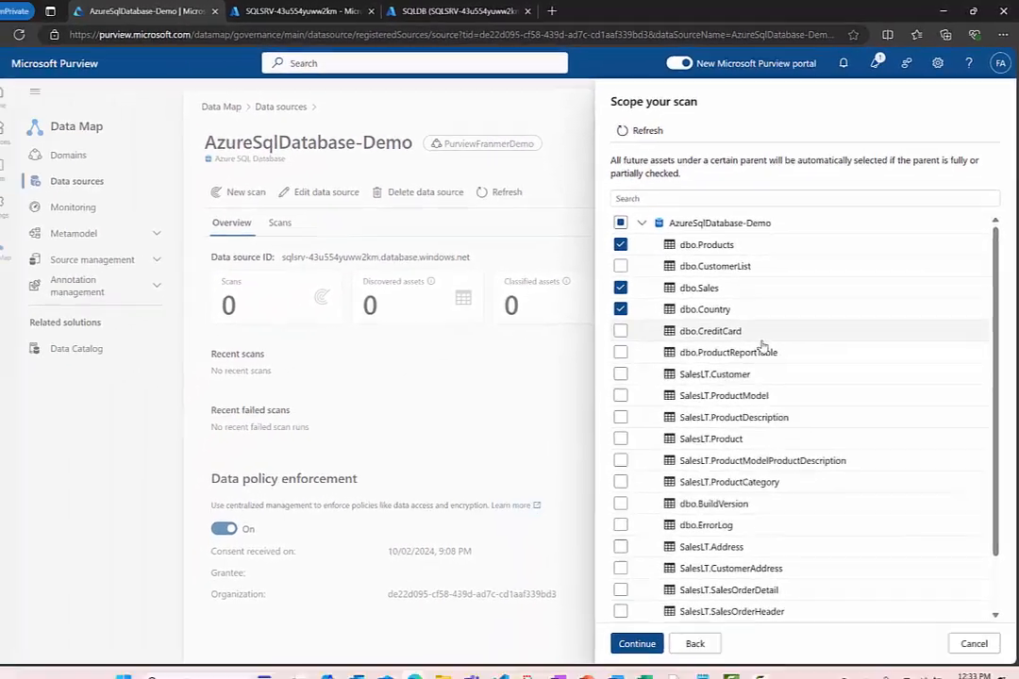
click(637, 644)
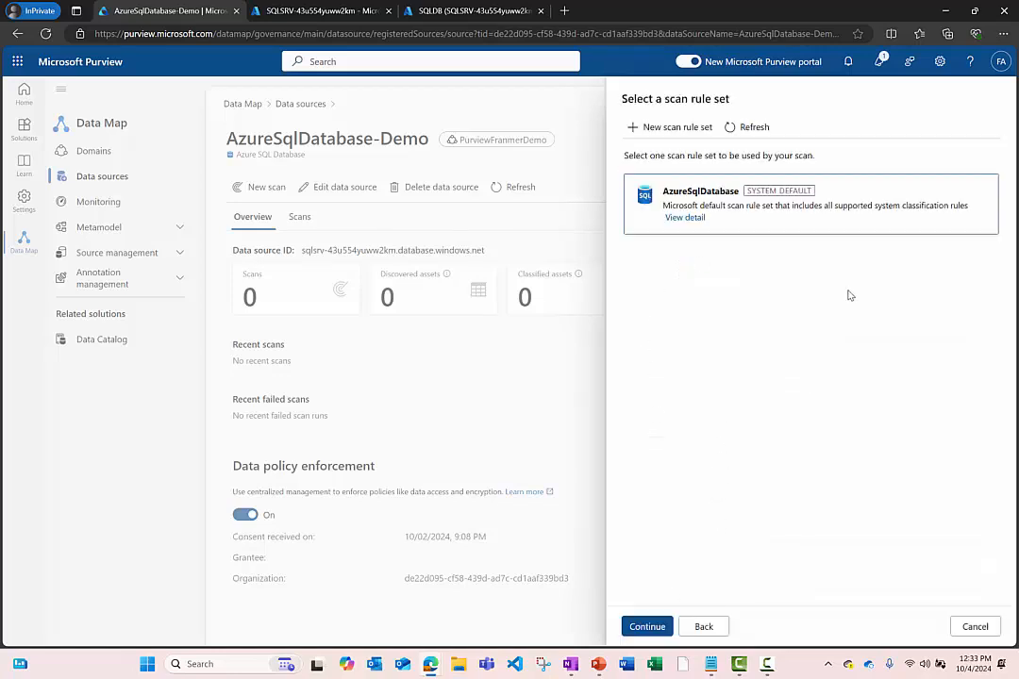
Step: Keep the AzureSqlDatabase system default rule set, set the scan trigger to Once, and save and run Scan-Public-Product
click(664, 619)
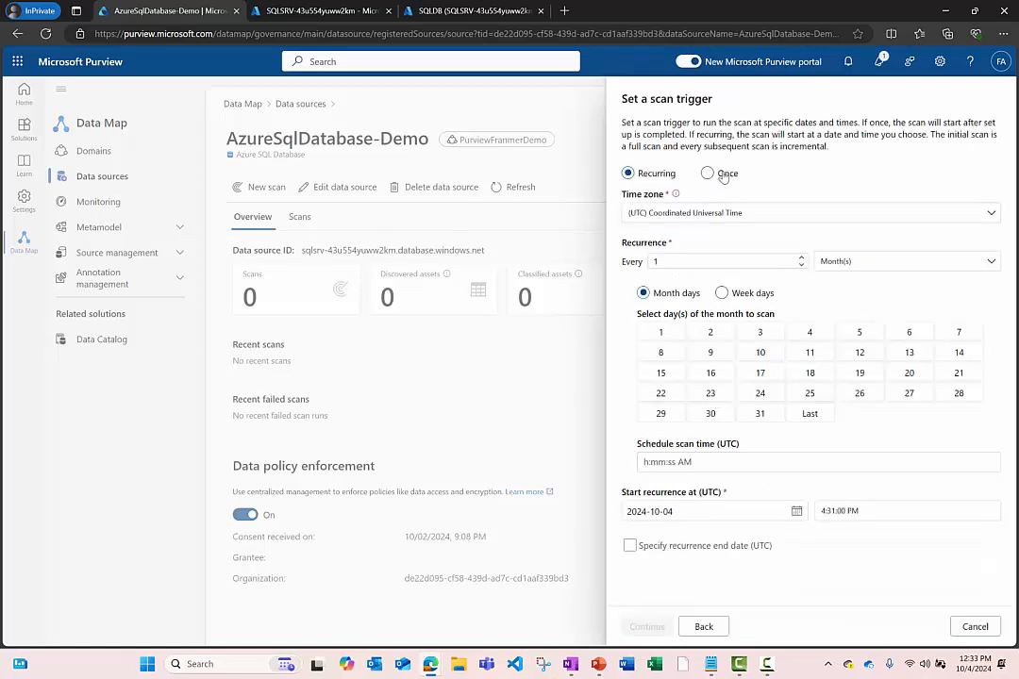
click(724, 174)
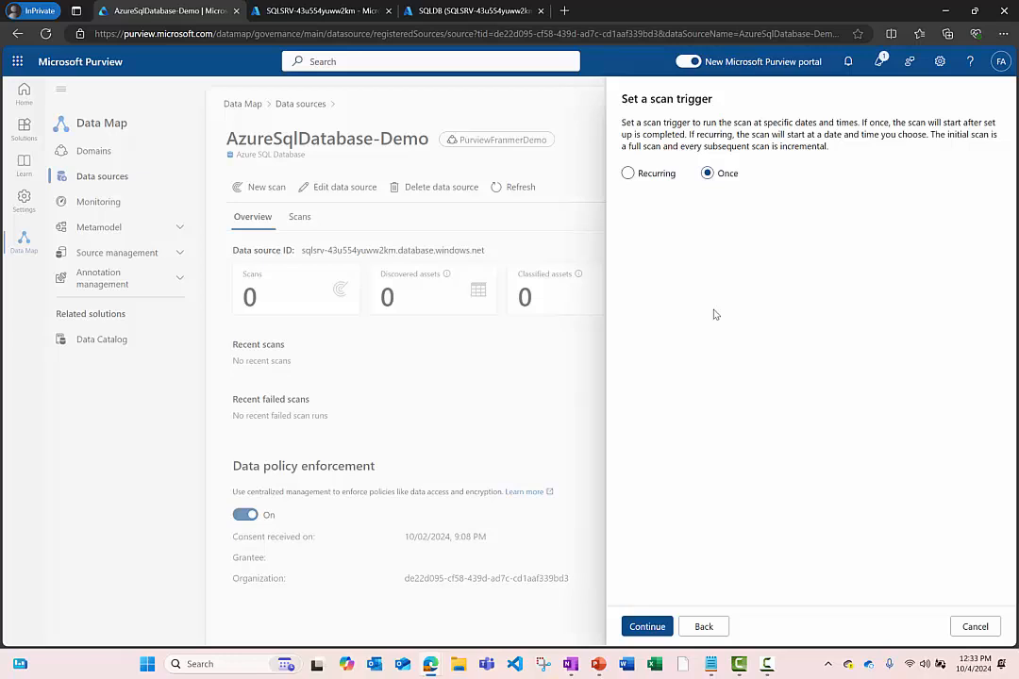
click(648, 629)
click(651, 628)
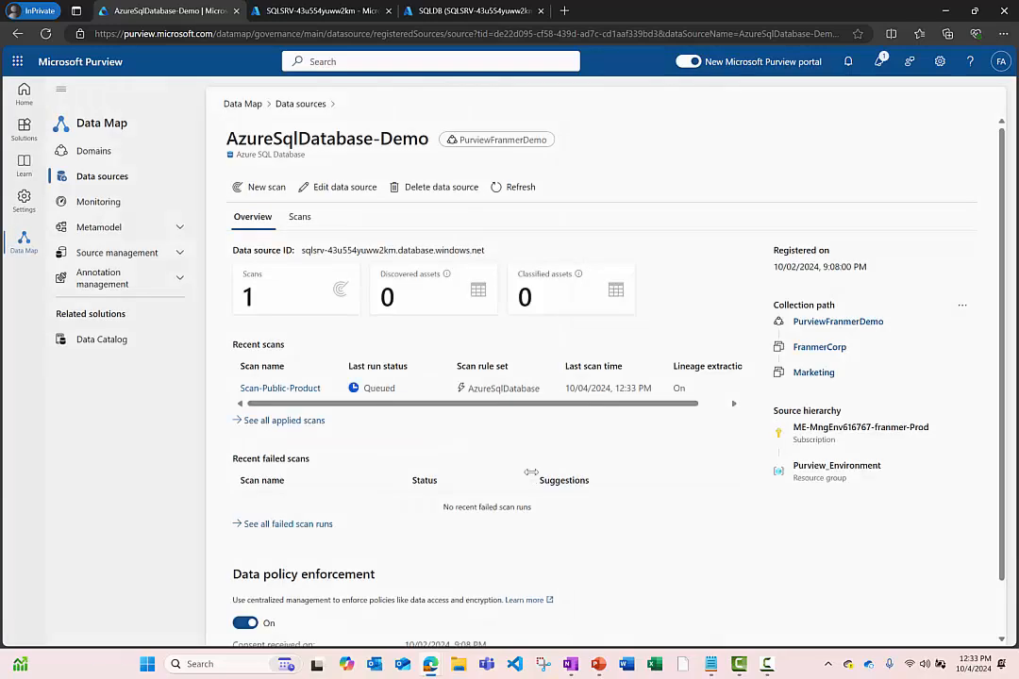
Step: Create a second scan on AzureSqlDatabase-Demo named Scan-Sensible-Product and select the SQLDB database
click(258, 187)
click(681, 141)
key(BackSpace)
key(BackSpace)
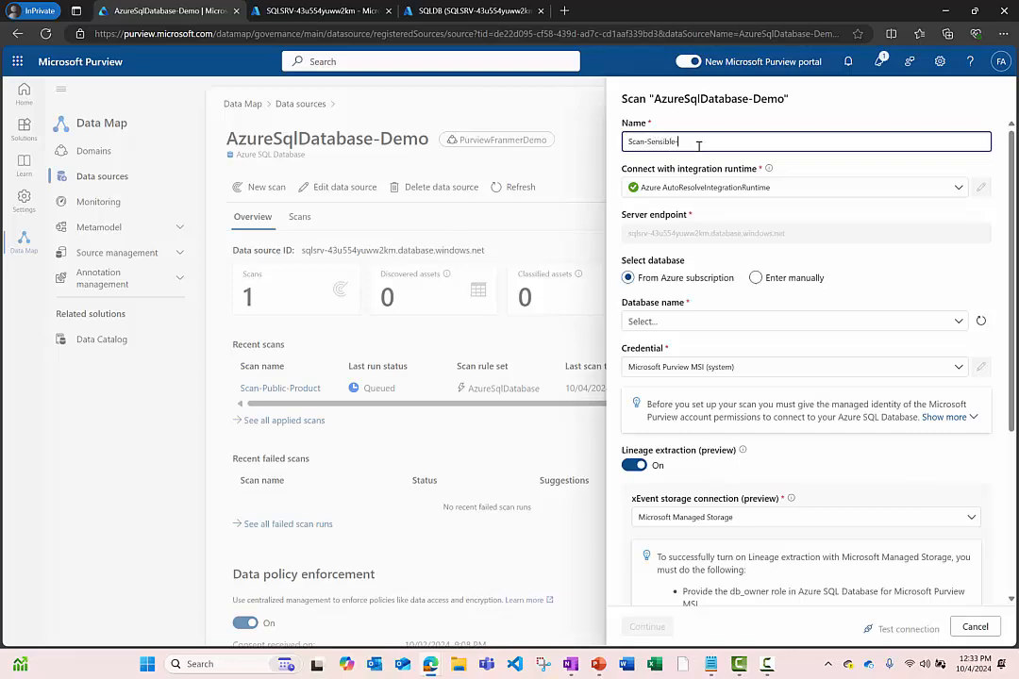
text(Sensible-)
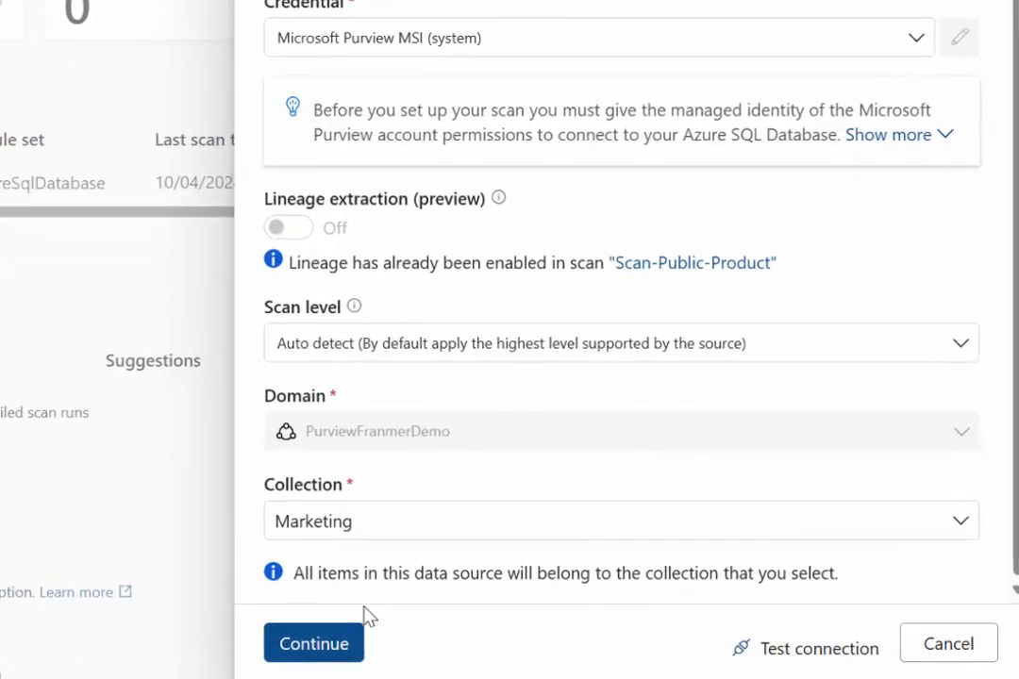
Step: Assign the second scan to the Concert_Sensible collection and proceed to its scope
click(437, 527)
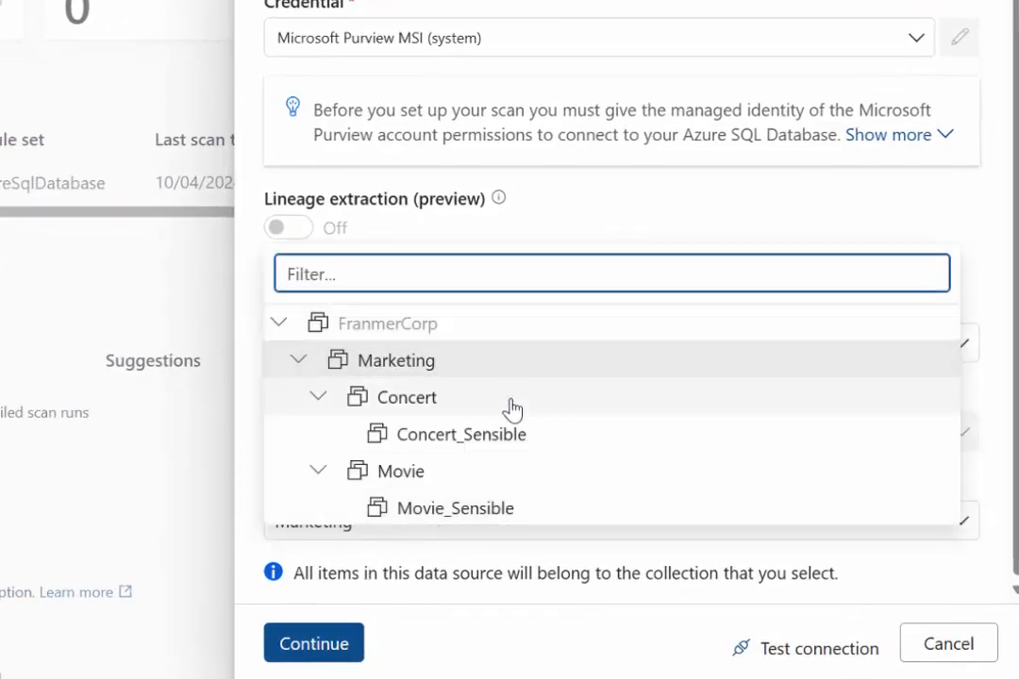
click(530, 443)
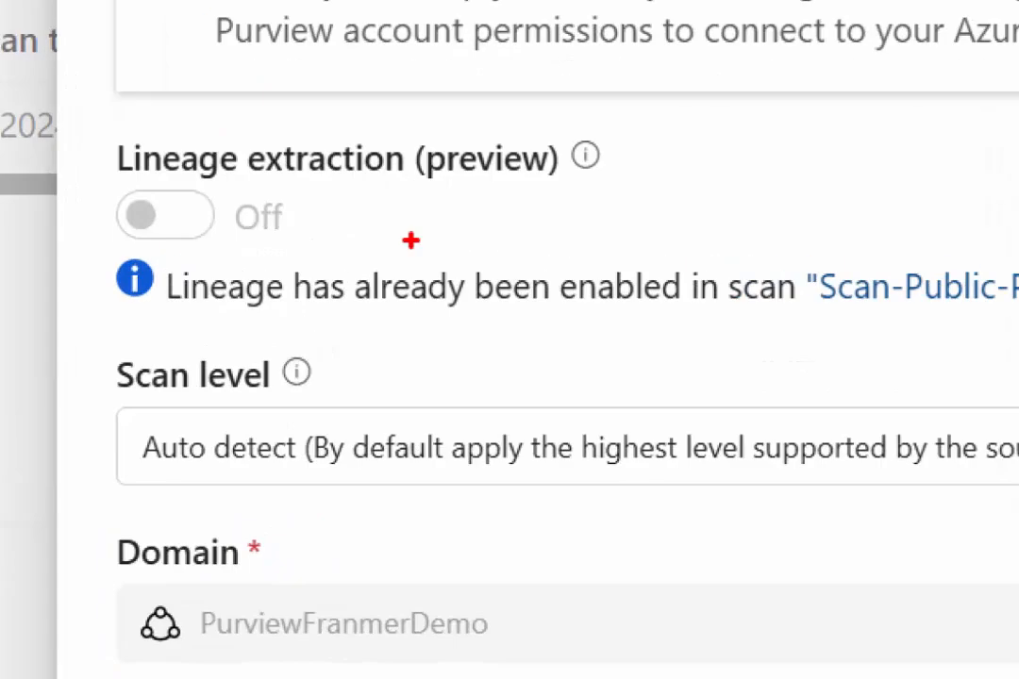
drag(316, 215, 489, 215)
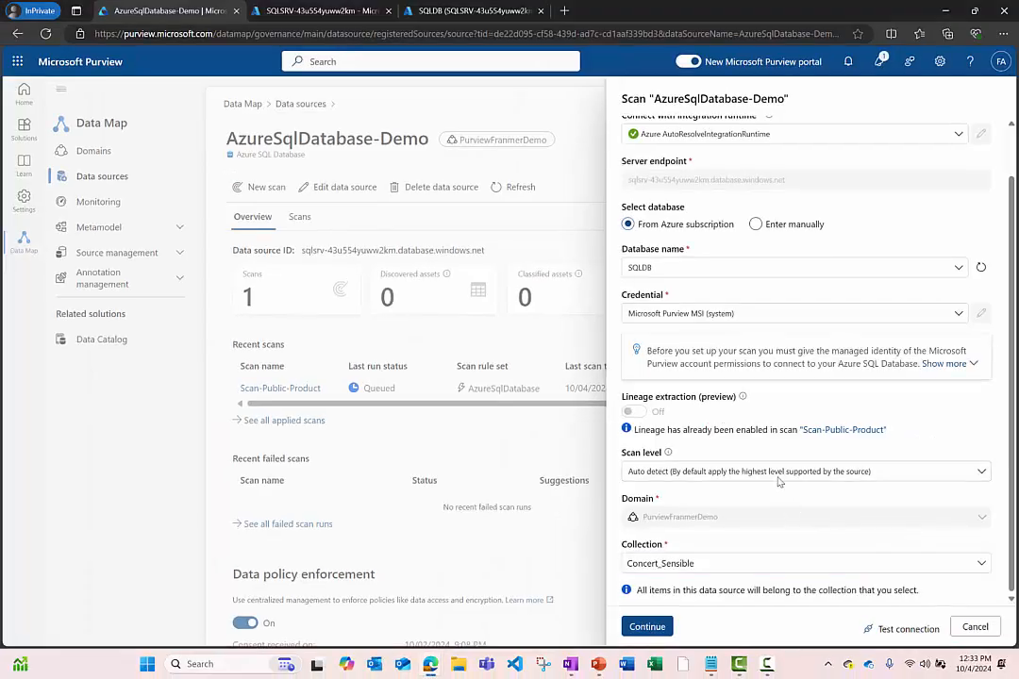
click(649, 628)
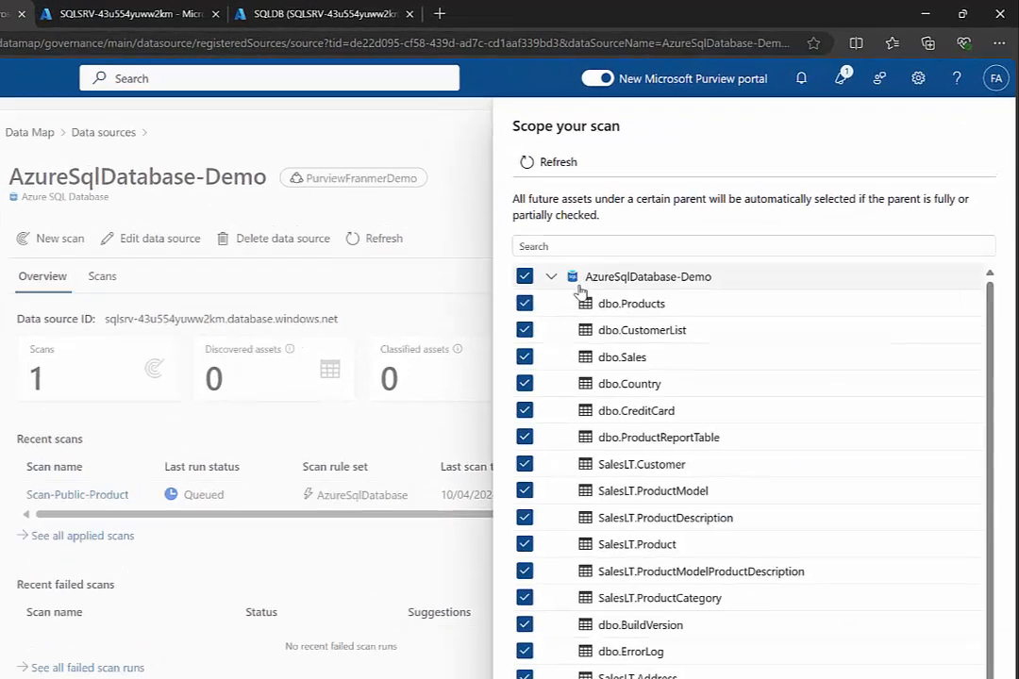
Step: Restrict the second scan to the dbo.CustomerList, dbo.CreditCard and dbo.ProductReportTable tables
click(632, 217)
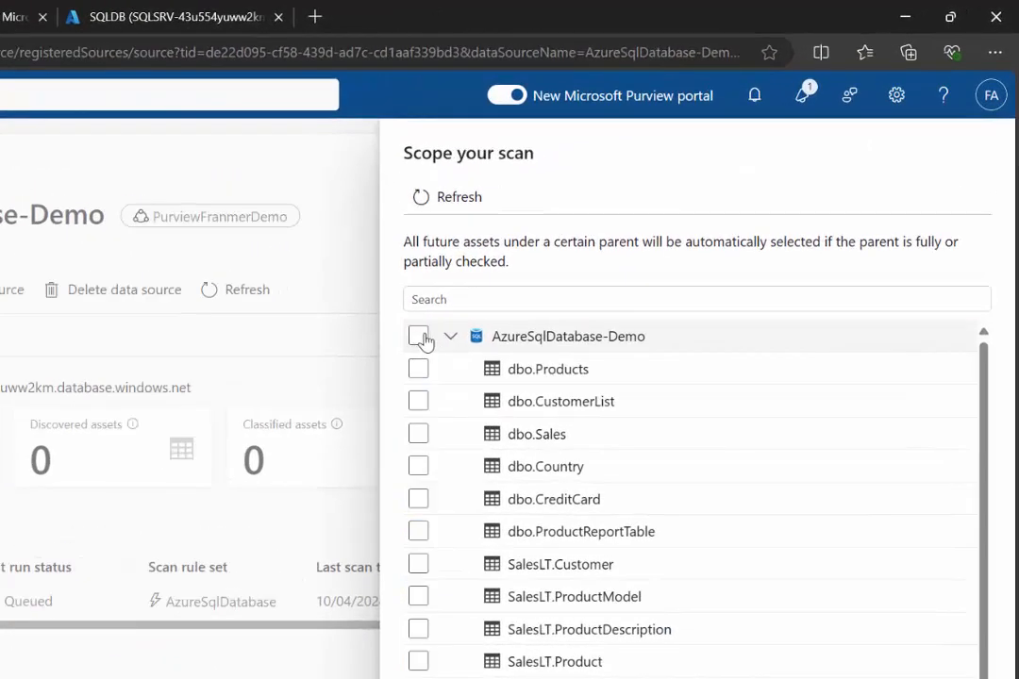
click(418, 403)
click(418, 500)
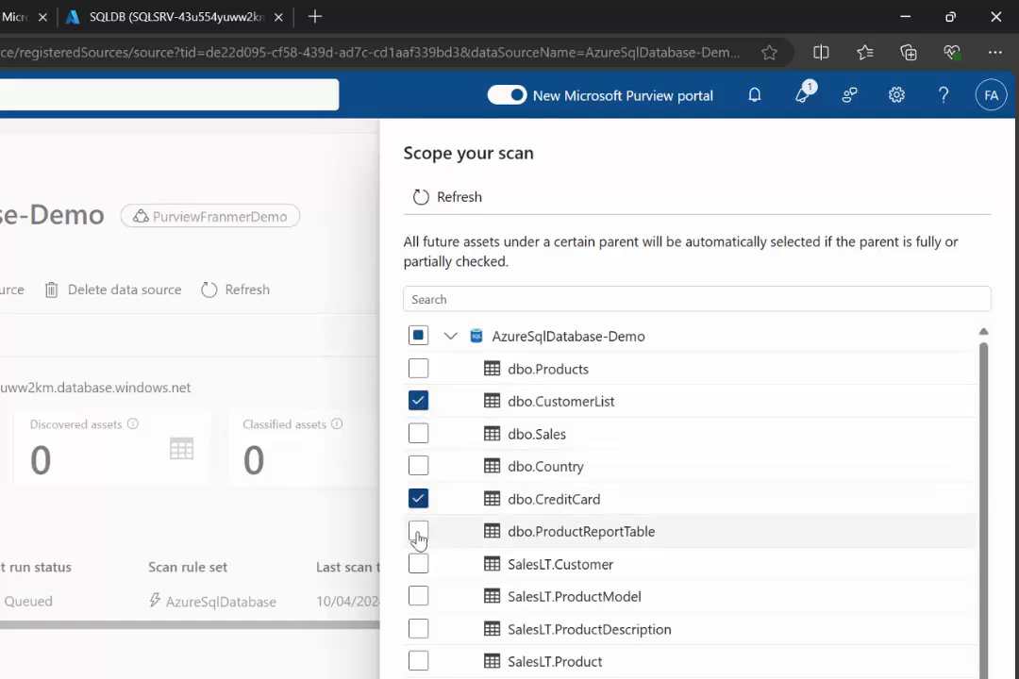
click(418, 533)
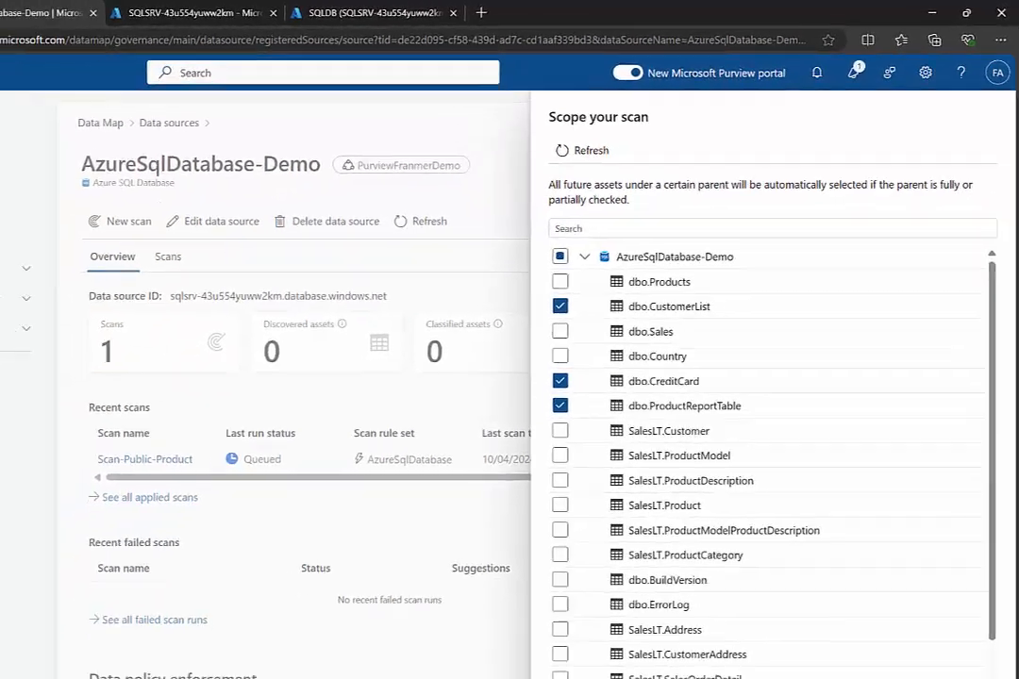
click(654, 629)
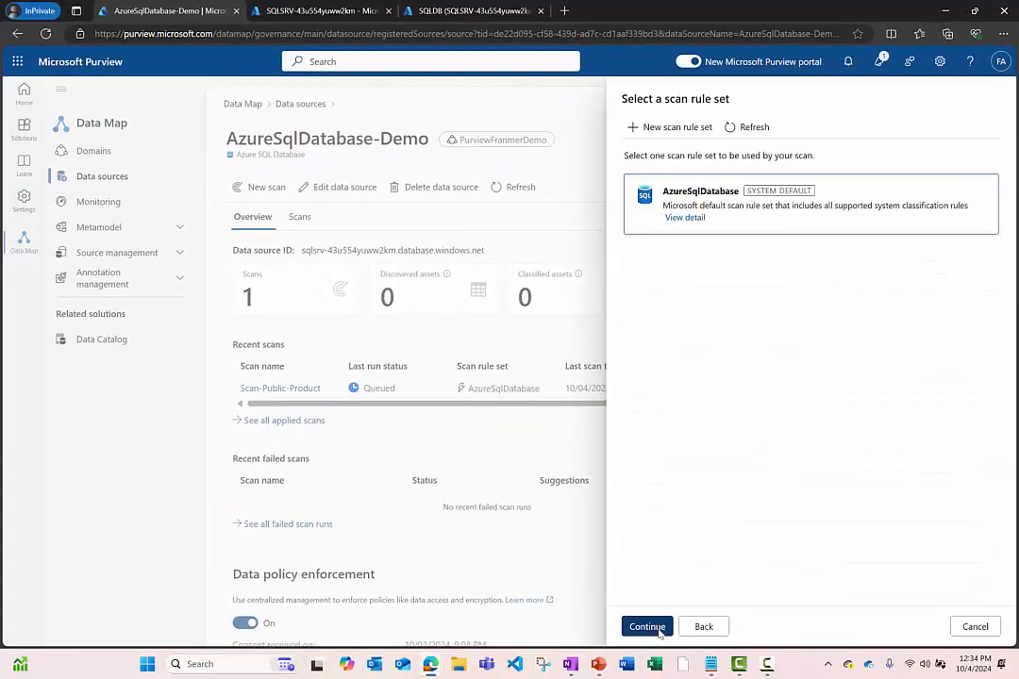
Step: Accept the default scan rule set for Scan-Sensible-Product, set its trigger to Once, and save and run it
click(657, 630)
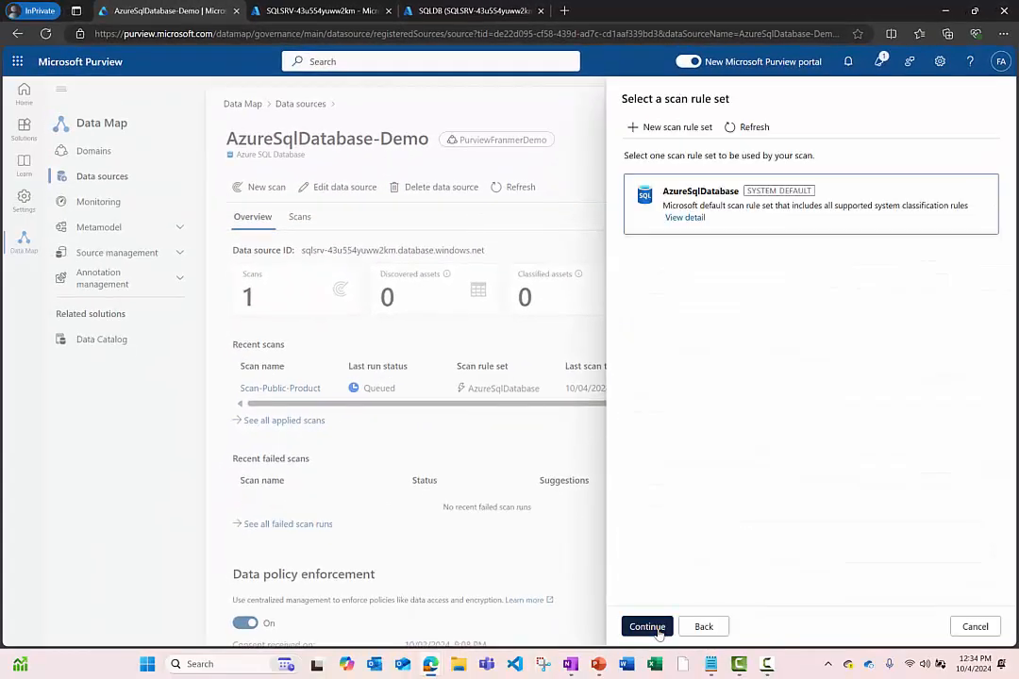
click(710, 174)
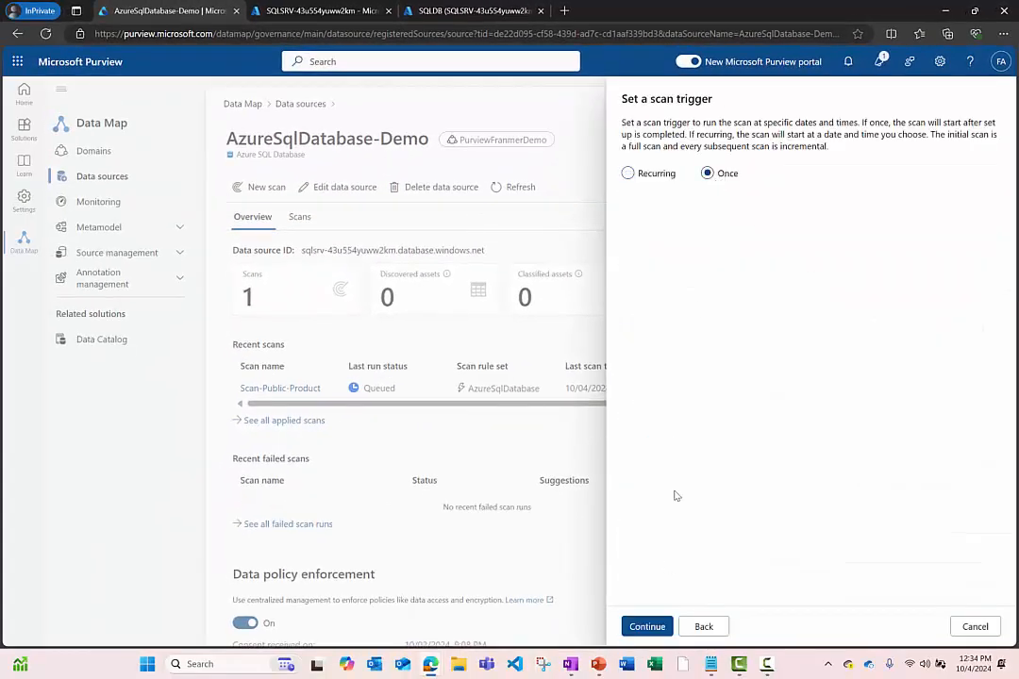
click(646, 627)
click(646, 626)
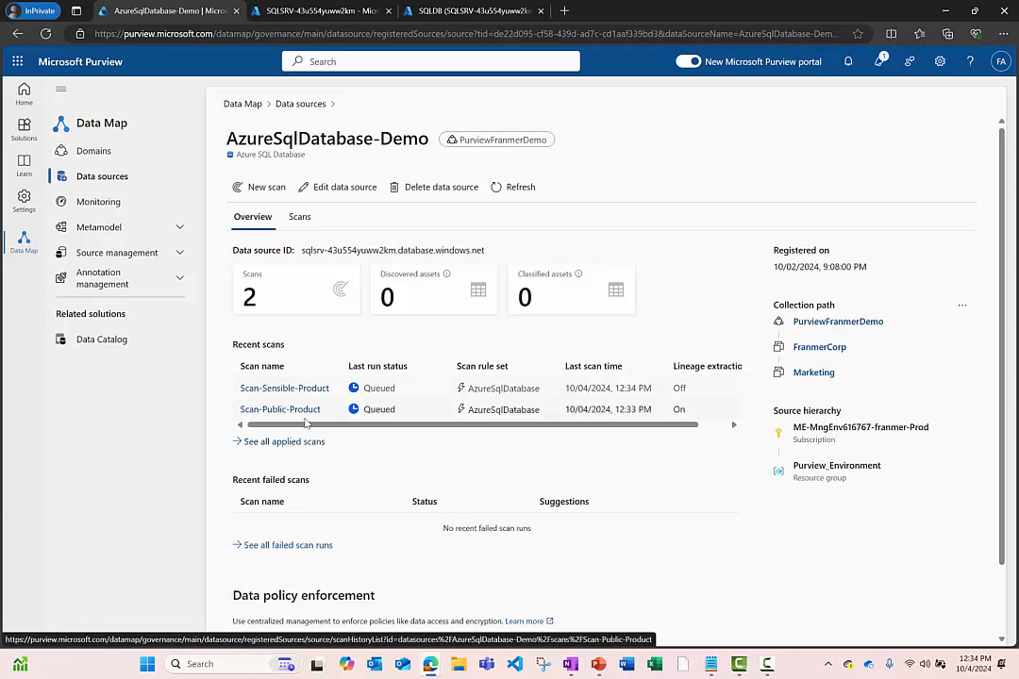
Step: Open the Data Map monitoring page and view the detailed scan status list
click(111, 210)
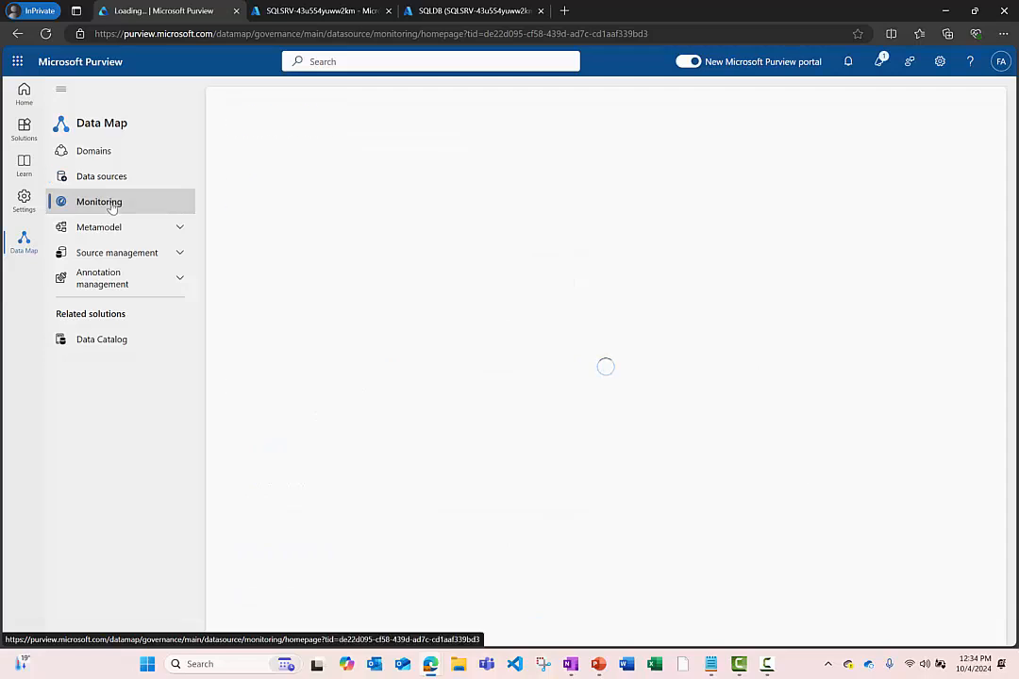
scroll(473, 364, down, 1)
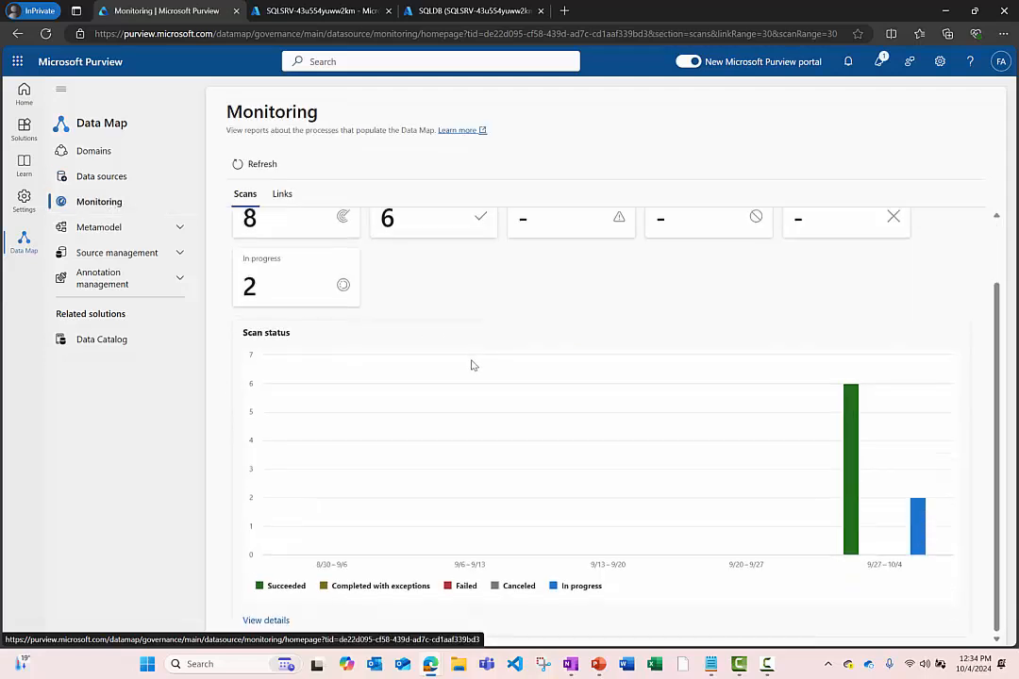
click(257, 620)
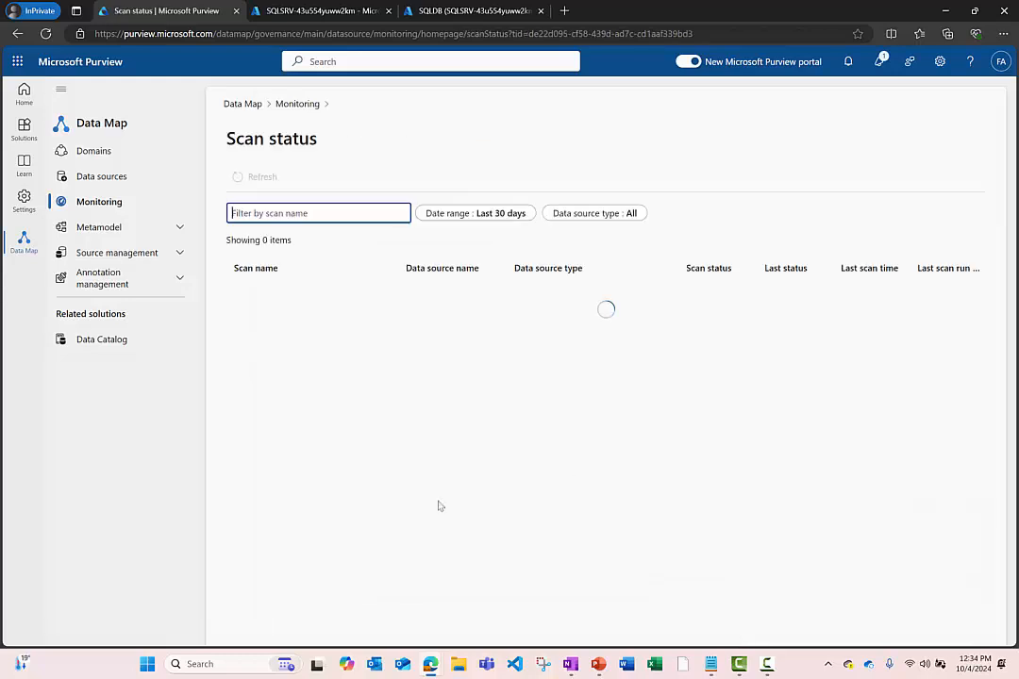